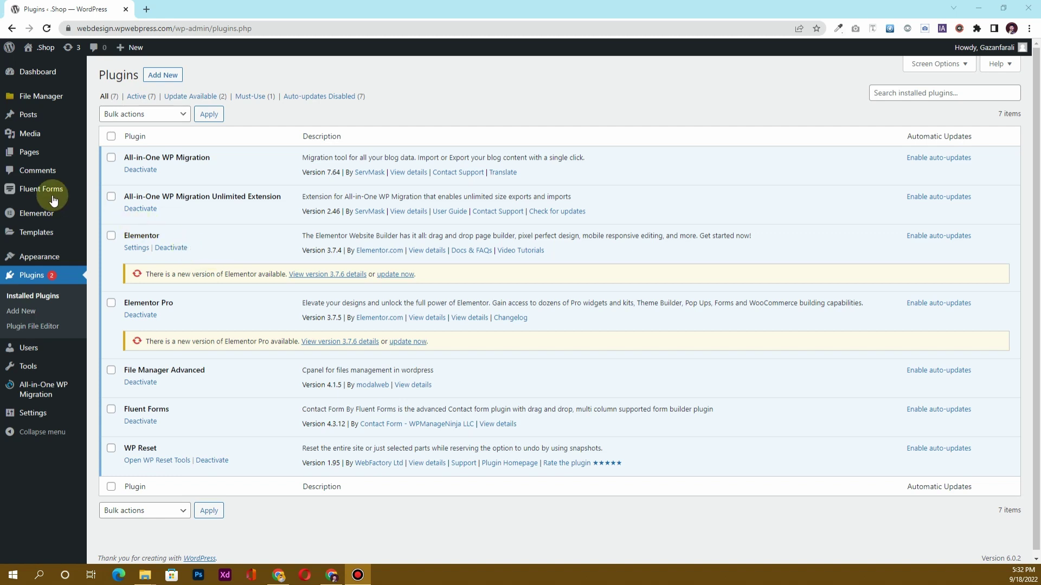
Upload the plugin archive fluentformpro-4_3_5.zip from the Compressed downloads folder and install it.
mouse_move(52, 196)
click(162, 75)
click(202, 75)
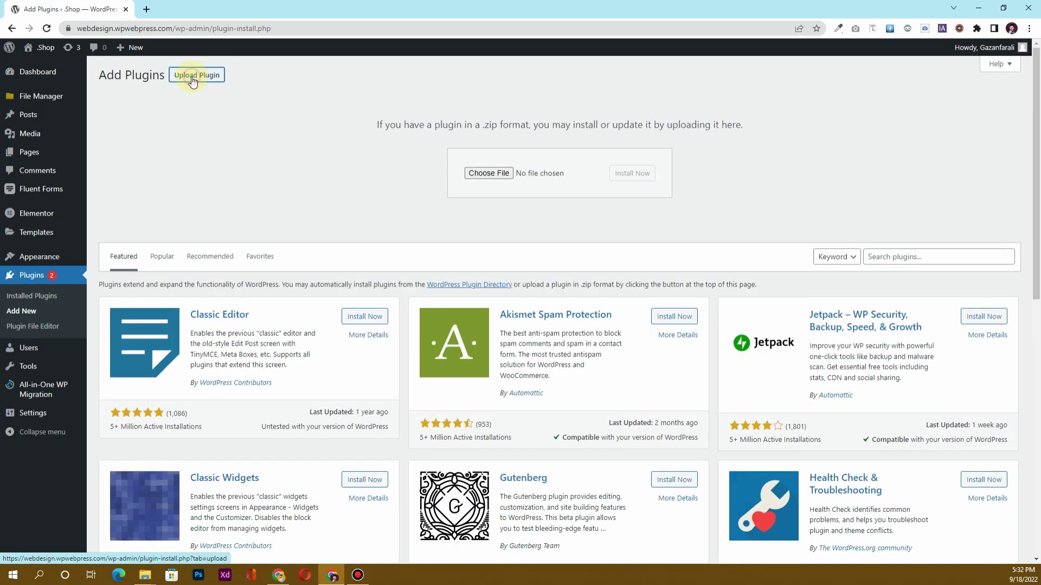
click(486, 174)
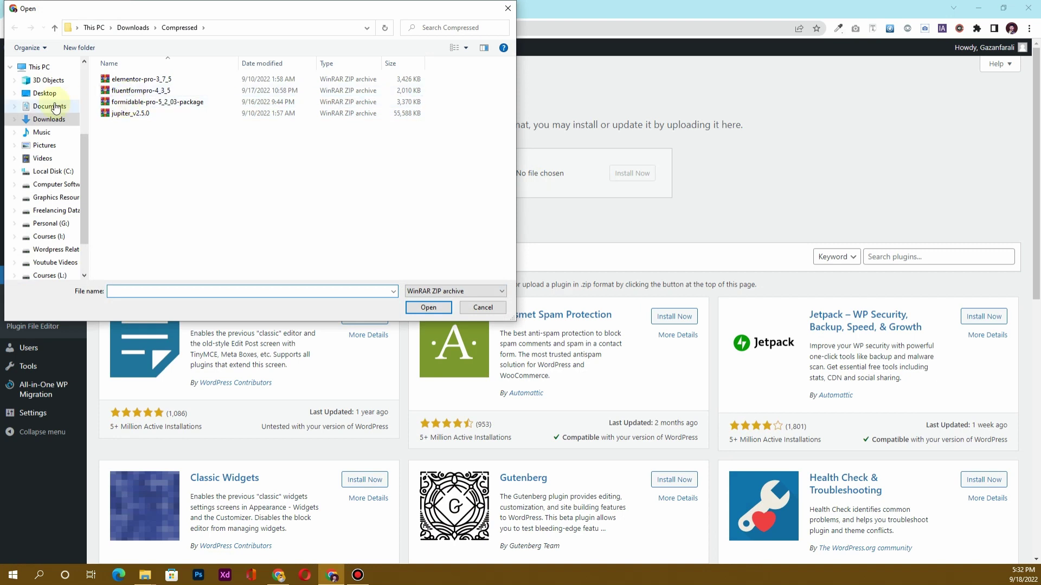
double_click(125, 91)
click(630, 174)
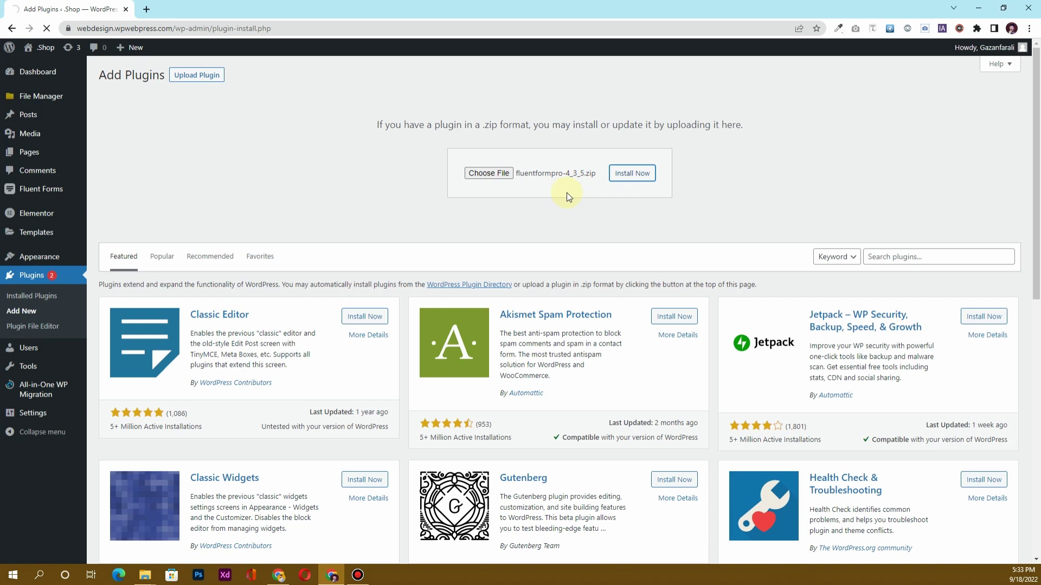
Search the web for fluent forms in a new browser tab and examine the license plans on its pricing page.
click(147, 9)
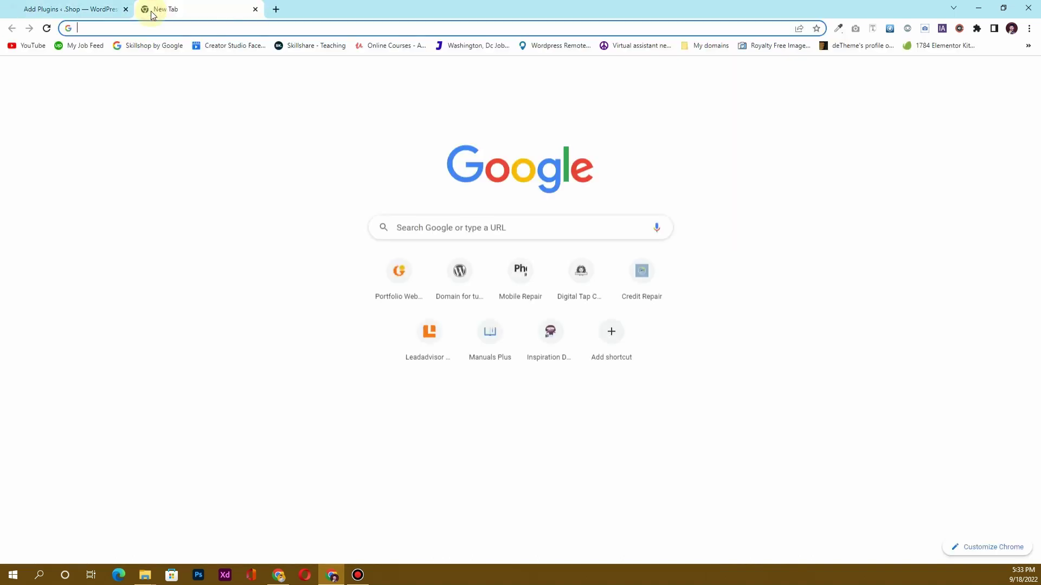
text(fluent)
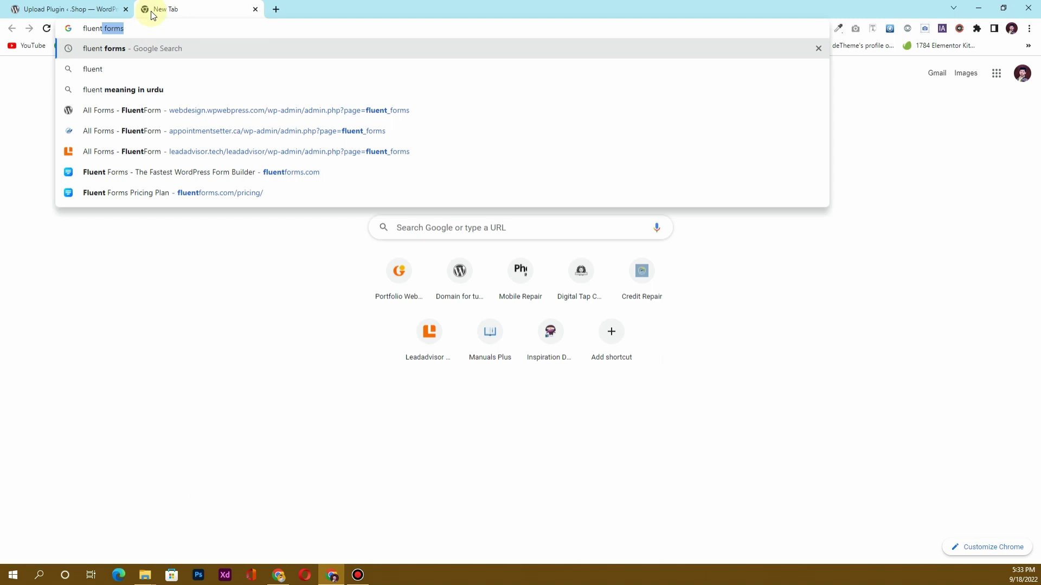
click(149, 46)
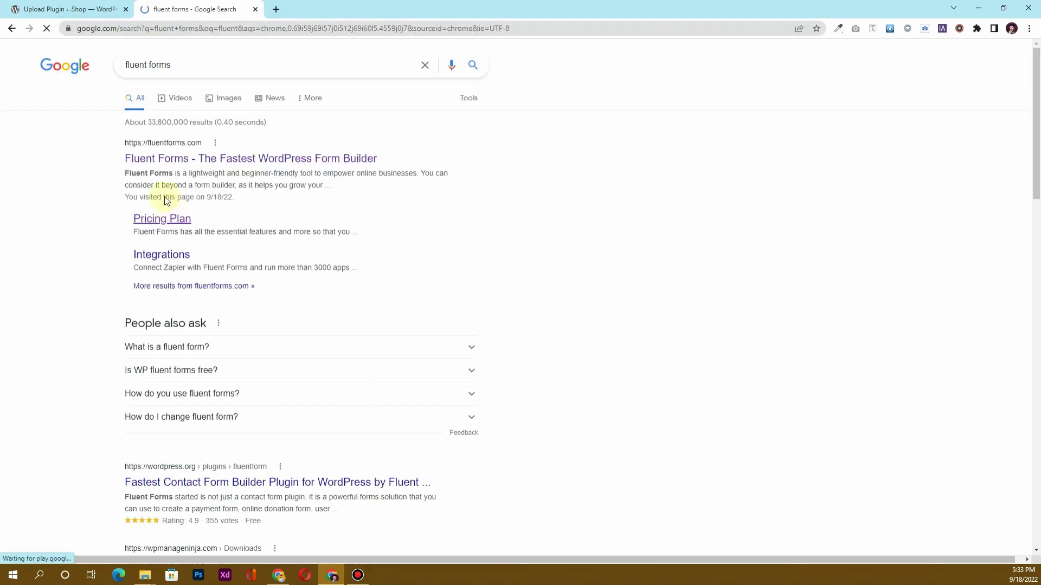
click(187, 158)
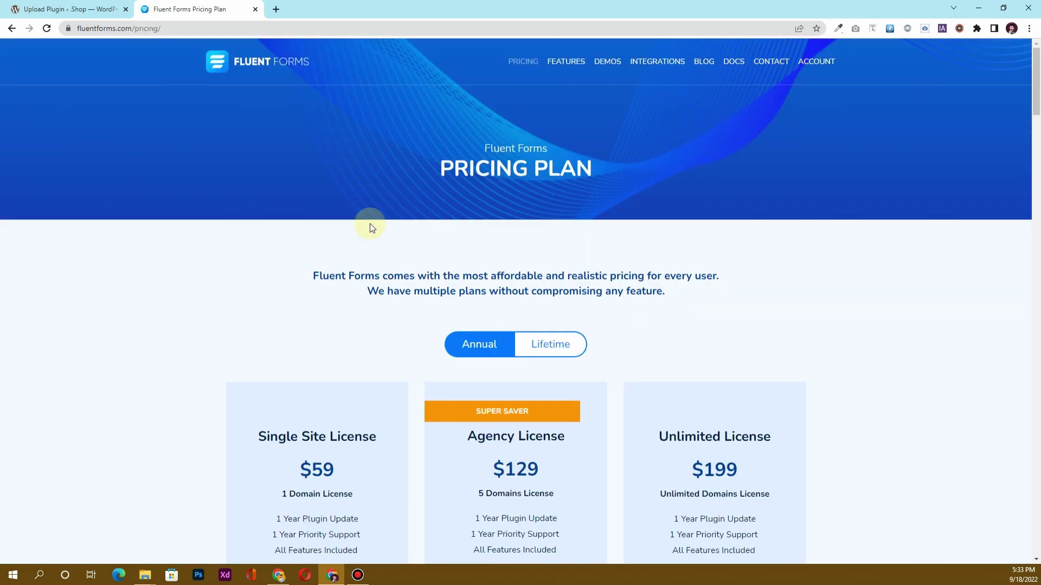
scroll(371, 325, down, 5)
scroll(343, 309, up, 2)
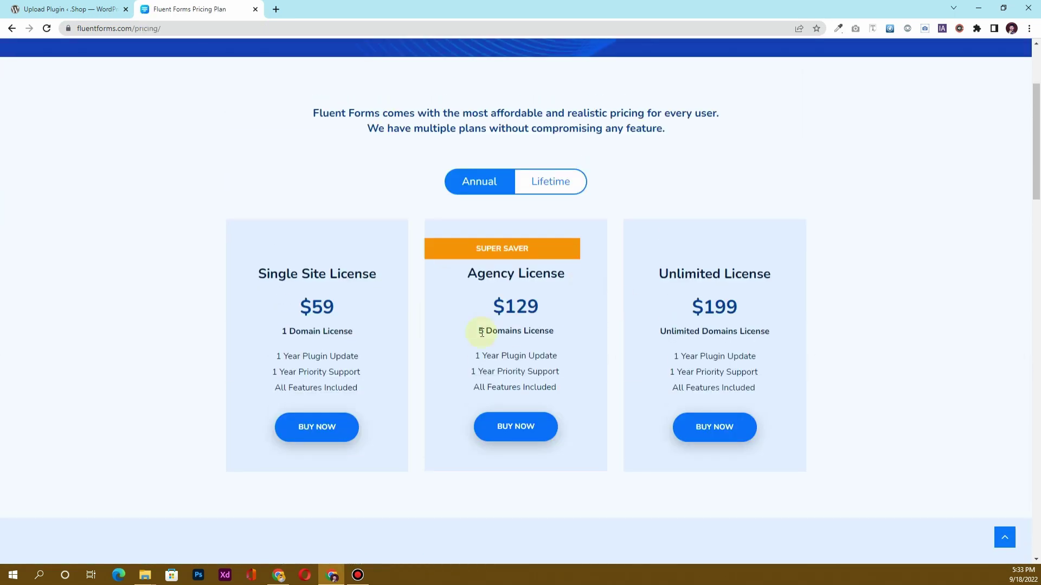
scroll(580, 428, down, 1)
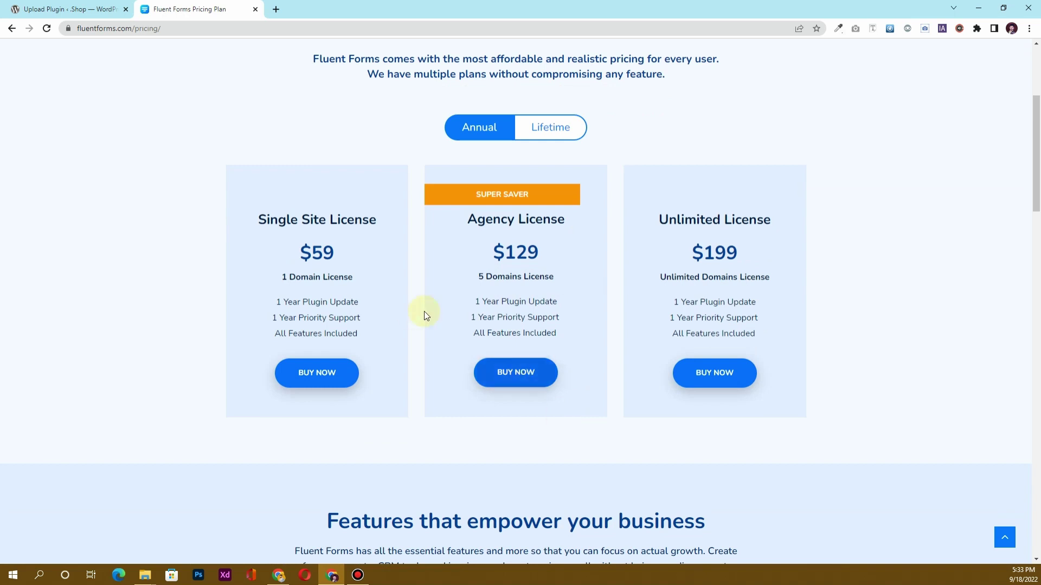
Activate the newly installed Fluent Forms Pro plugin, checking the pricing page again while it loads.
click(65, 9)
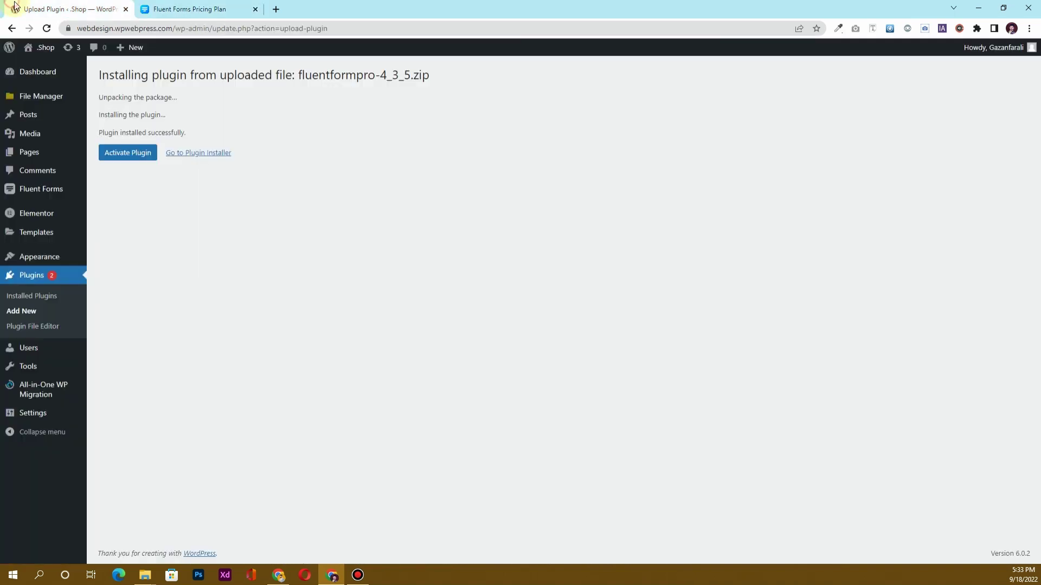
click(128, 153)
click(201, 8)
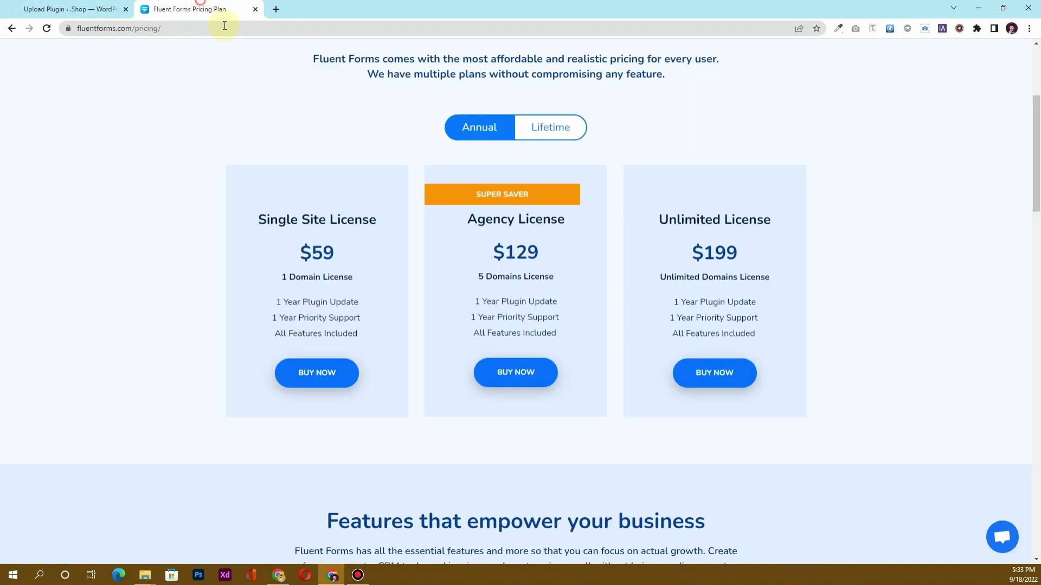
click(43, 9)
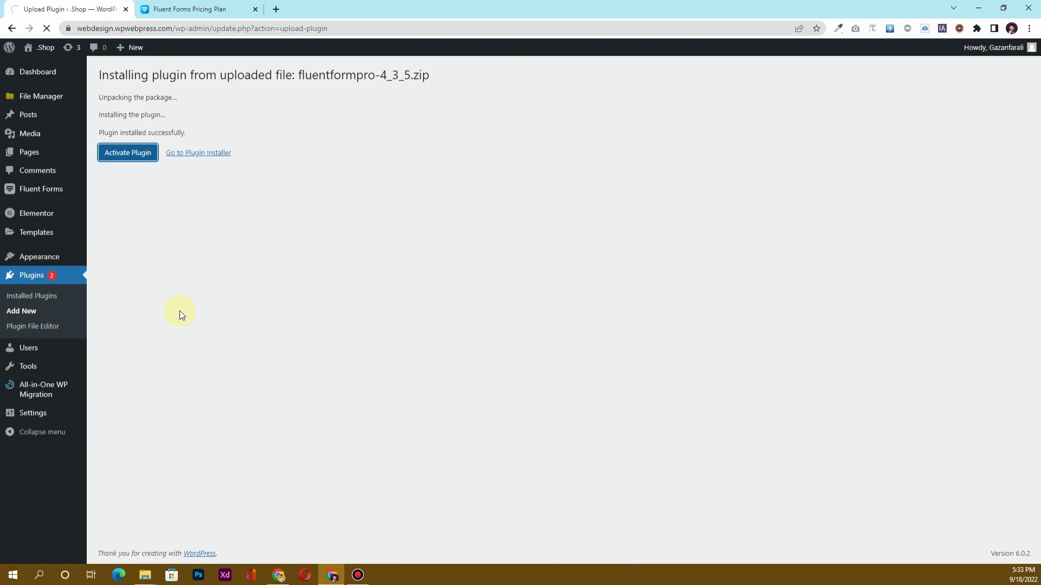
Create a new blank form in Fluent Forms Pro.
mouse_move(53, 230)
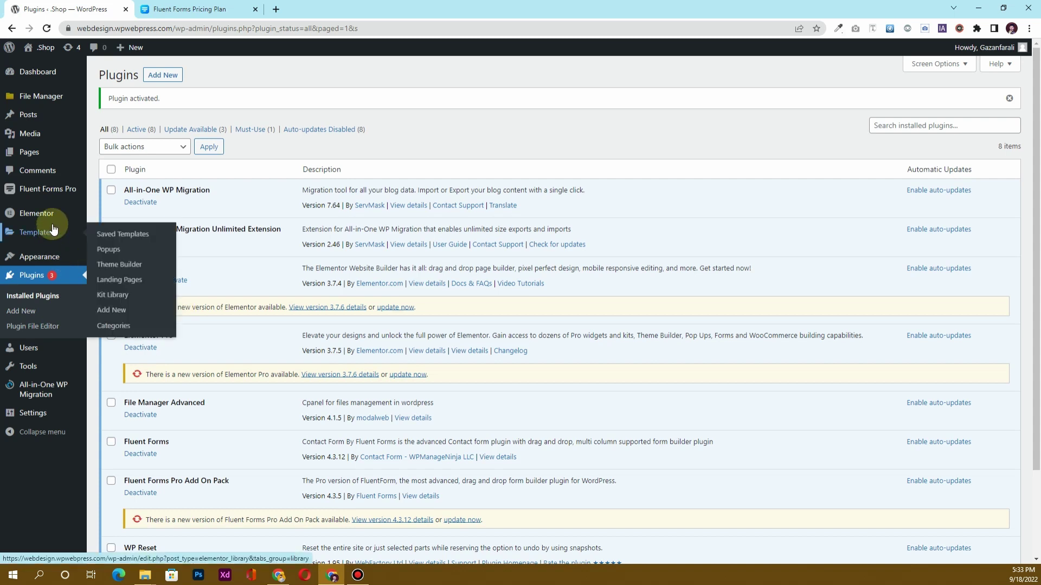
click(55, 194)
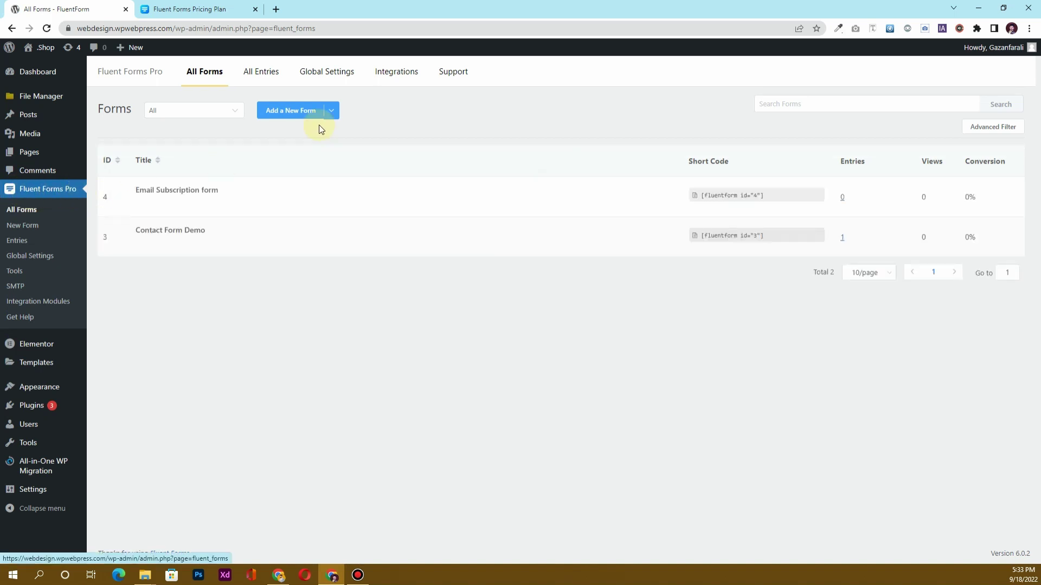
click(283, 114)
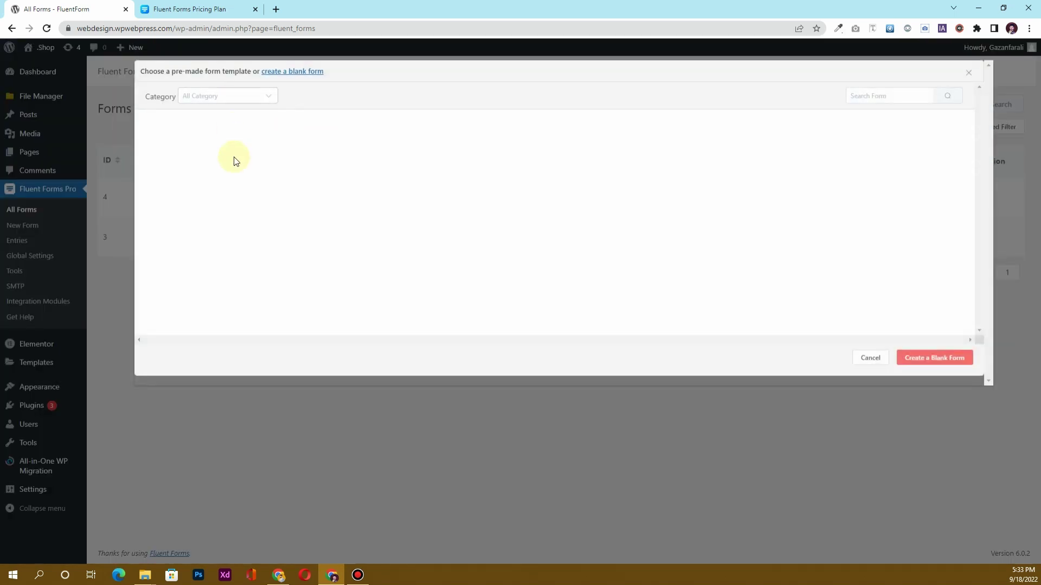
click(203, 212)
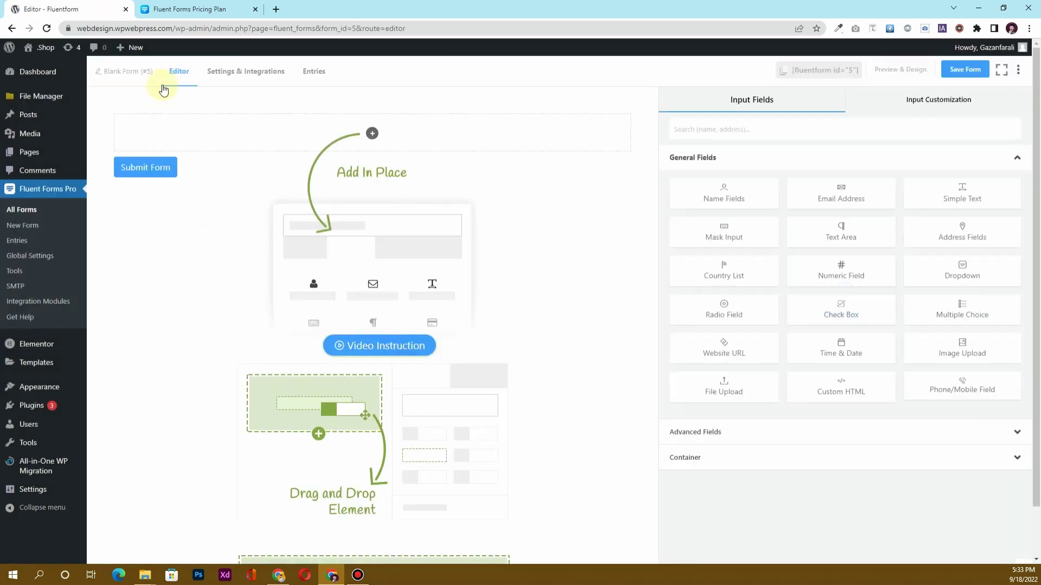
Rename the blank form as "Multistep form".
click(132, 71)
click(404, 180)
drag(394, 176, 343, 179)
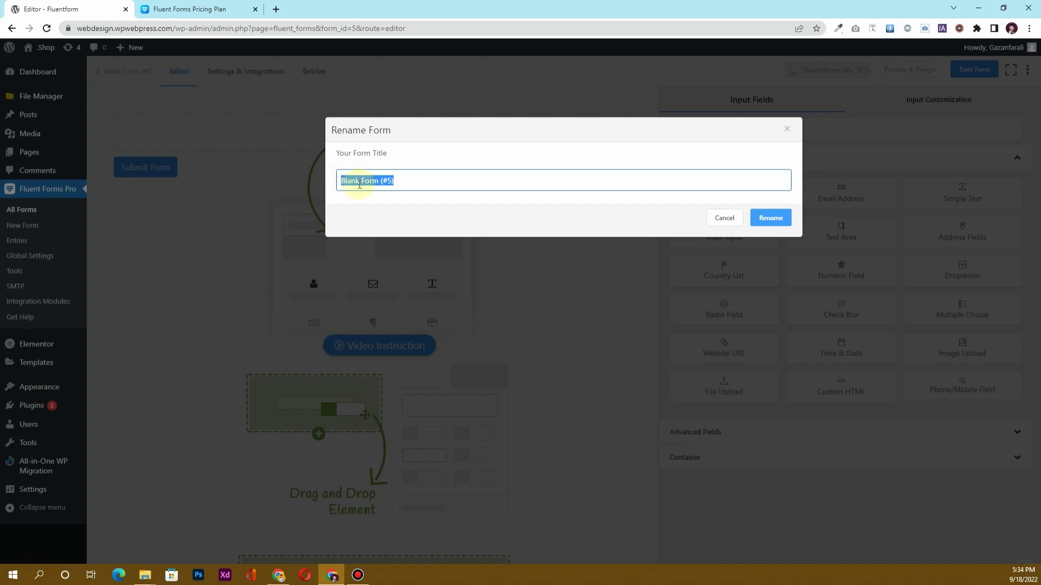
text(Multis)
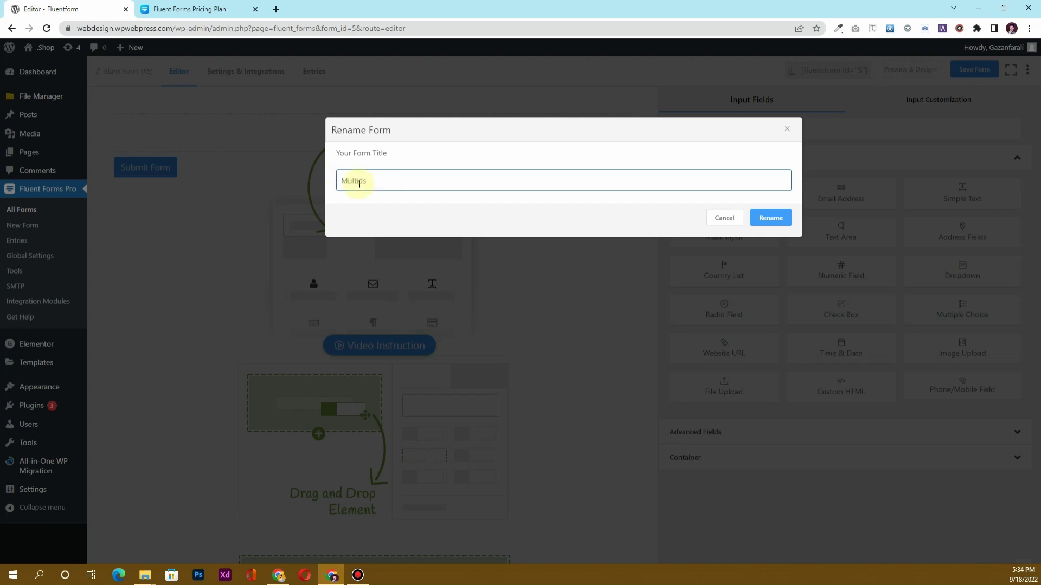
text(tep form)
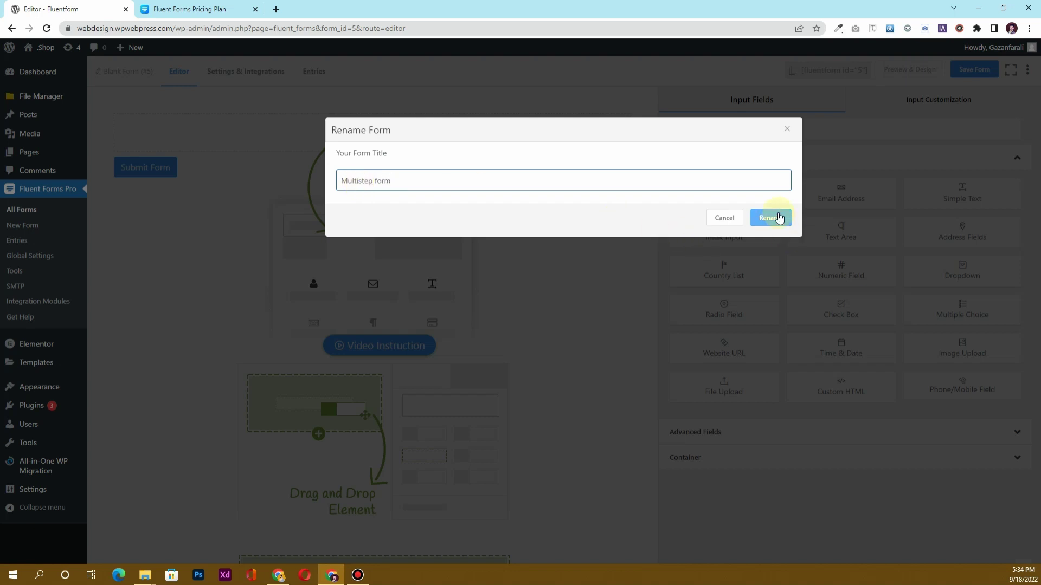
click(777, 218)
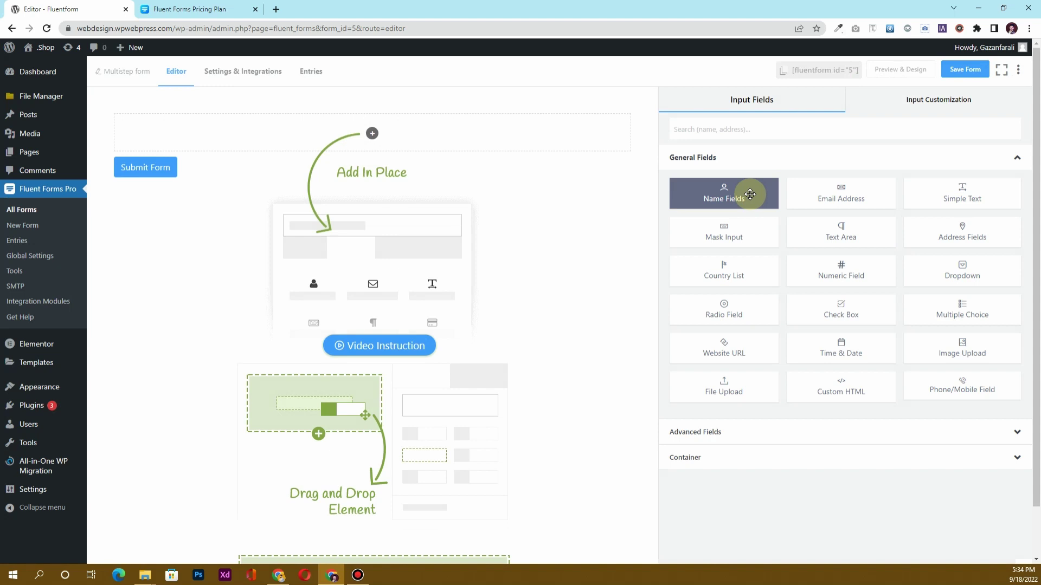
Add Name Fields, an Email Address field and a Phone/Mobile Field to the form.
click(749, 194)
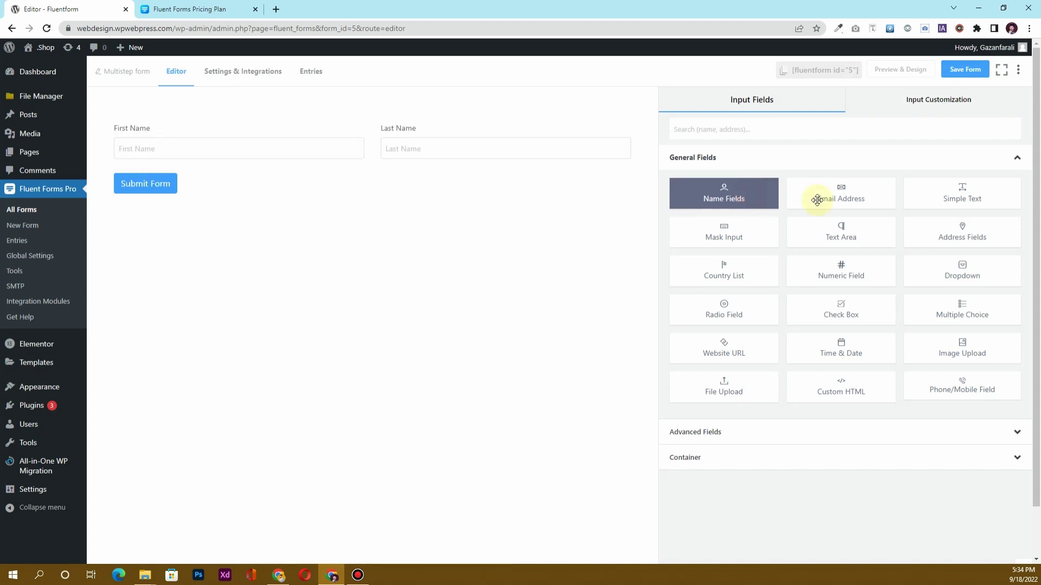
click(841, 197)
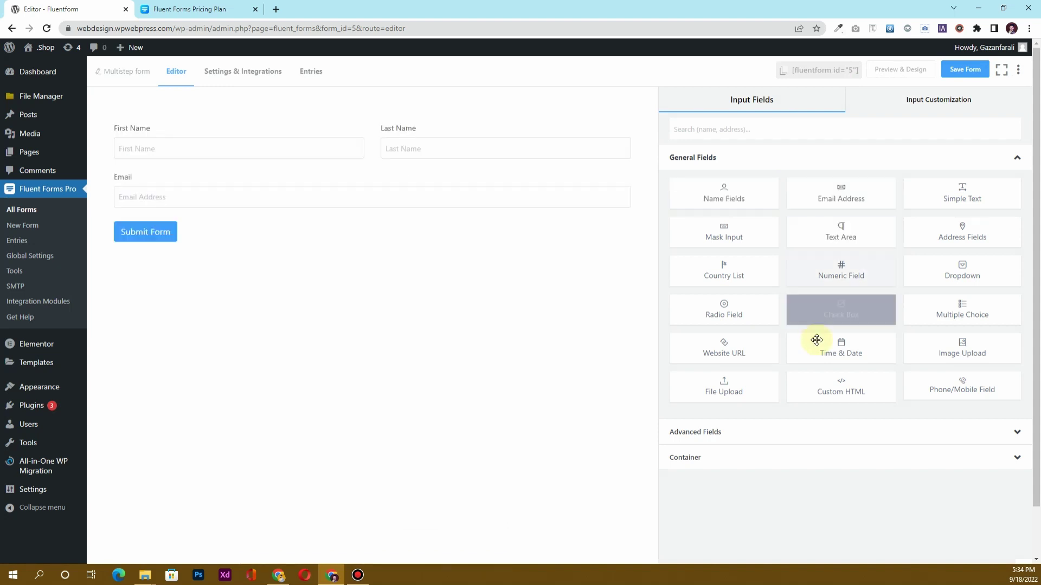
click(986, 387)
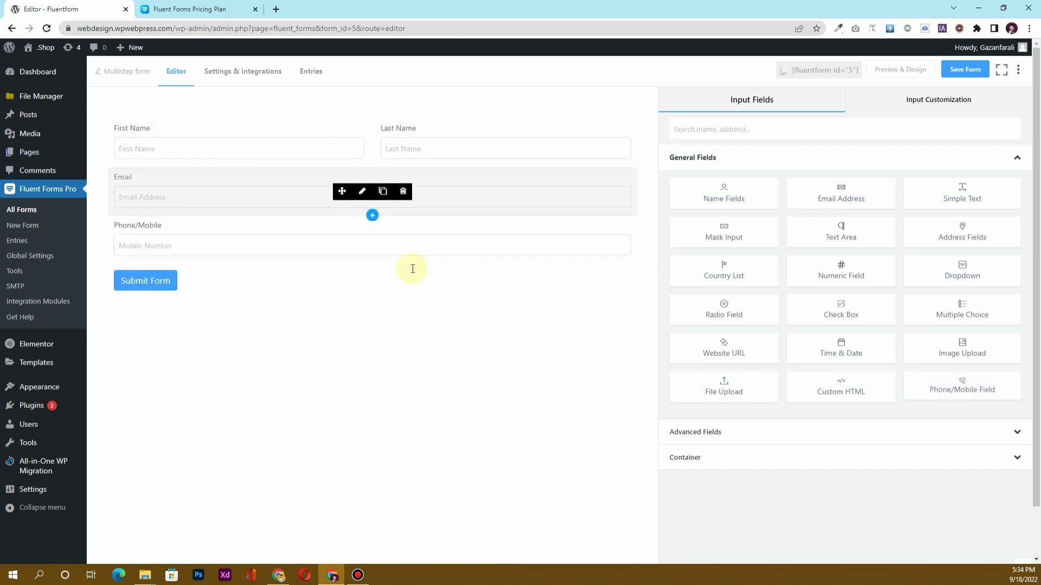
Disable Last Name in the form's name fields and change the First Name label to "Name".
click(205, 142)
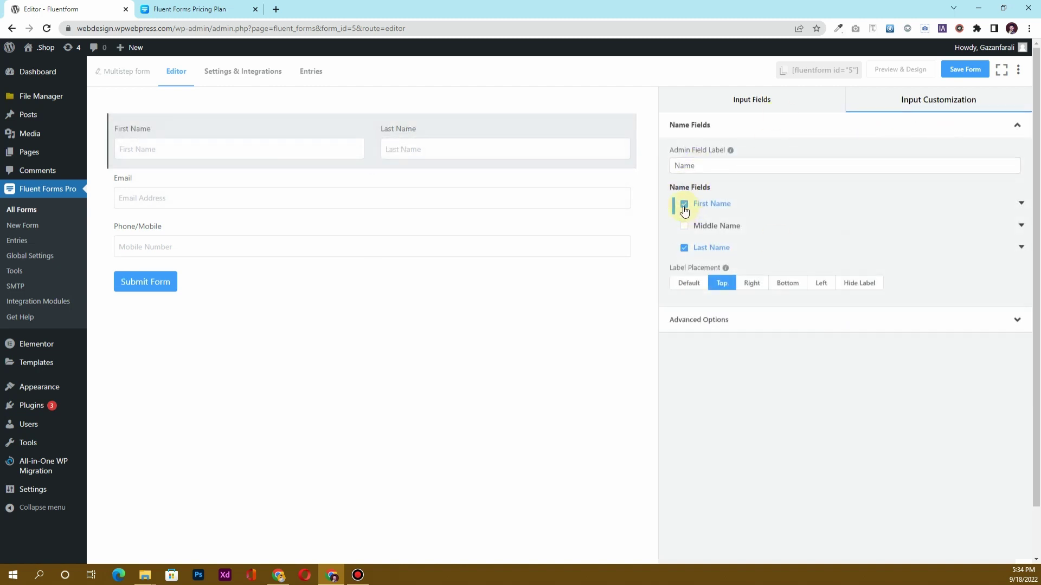
click(684, 248)
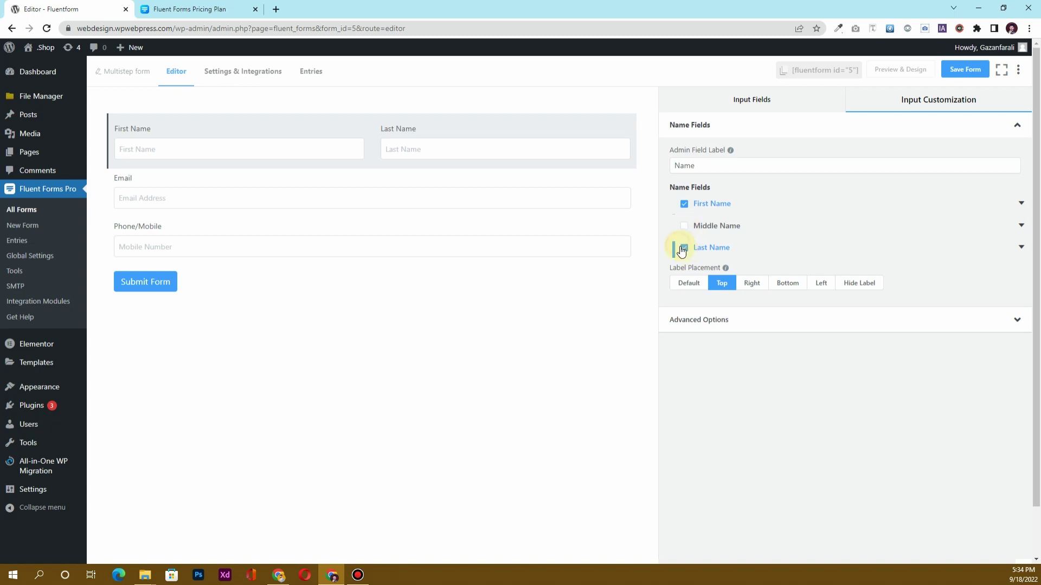
click(1019, 204)
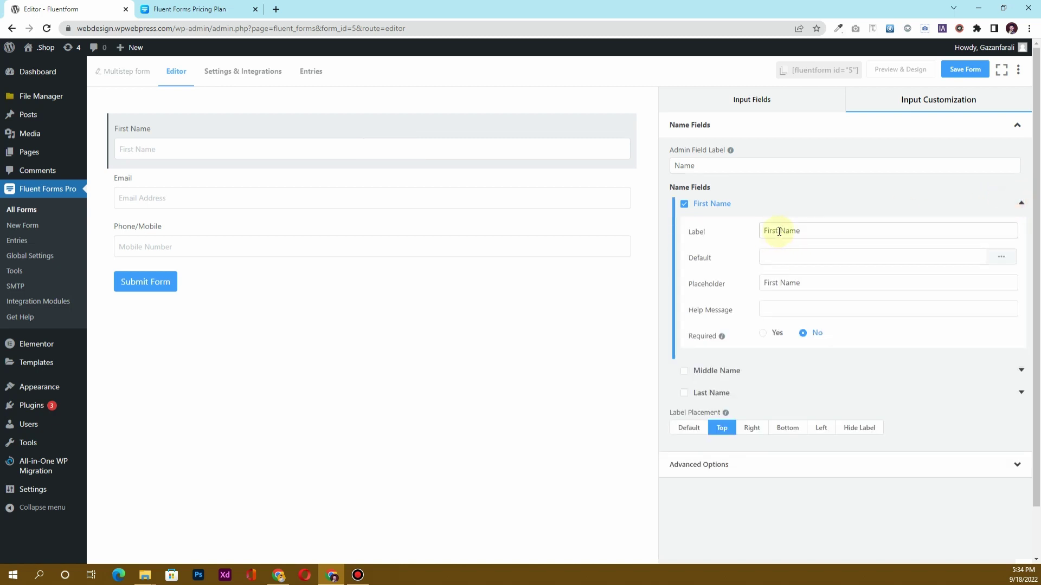
drag(784, 231, 765, 230)
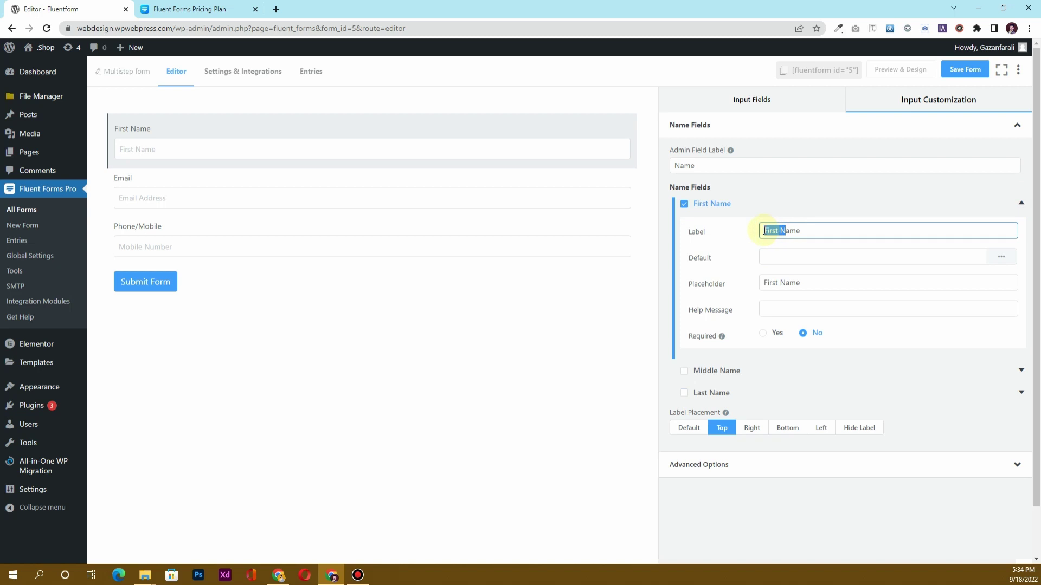
key(BackSpace)
text(N)
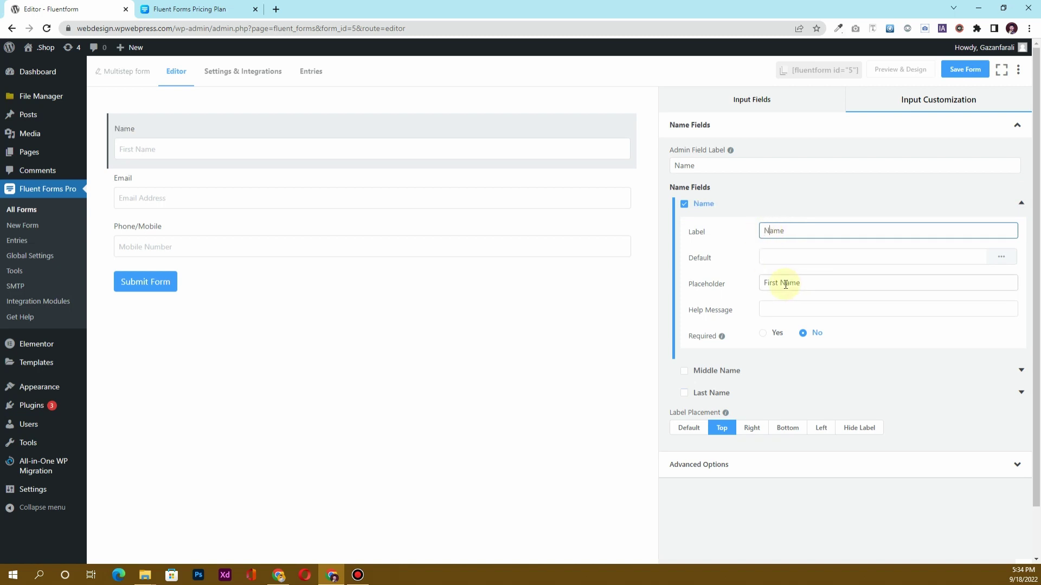
Set the name input's placeholder to "Name" and make the field required.
drag(782, 282, 764, 283)
key(BackSpace)
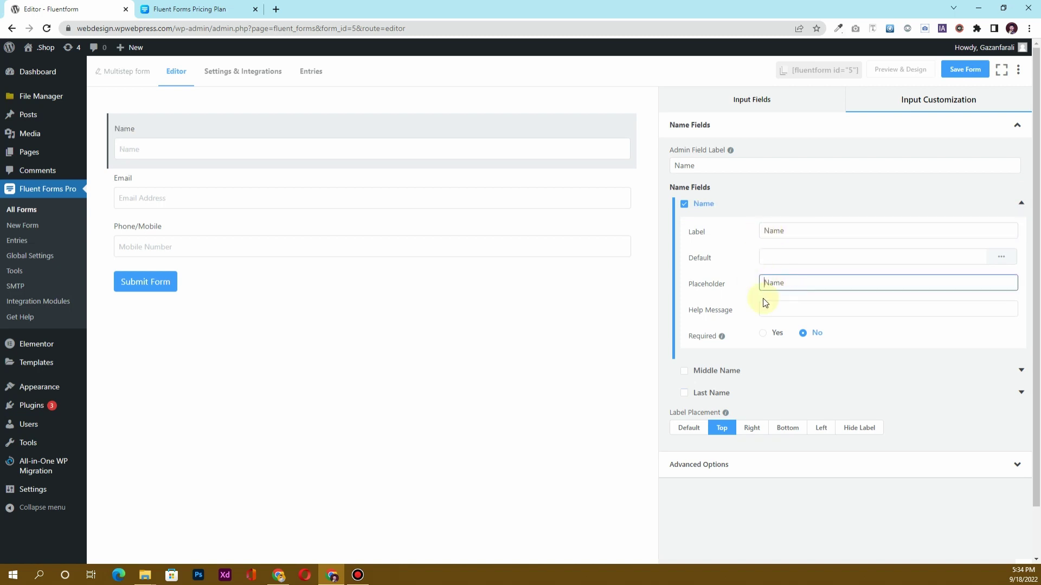
click(769, 332)
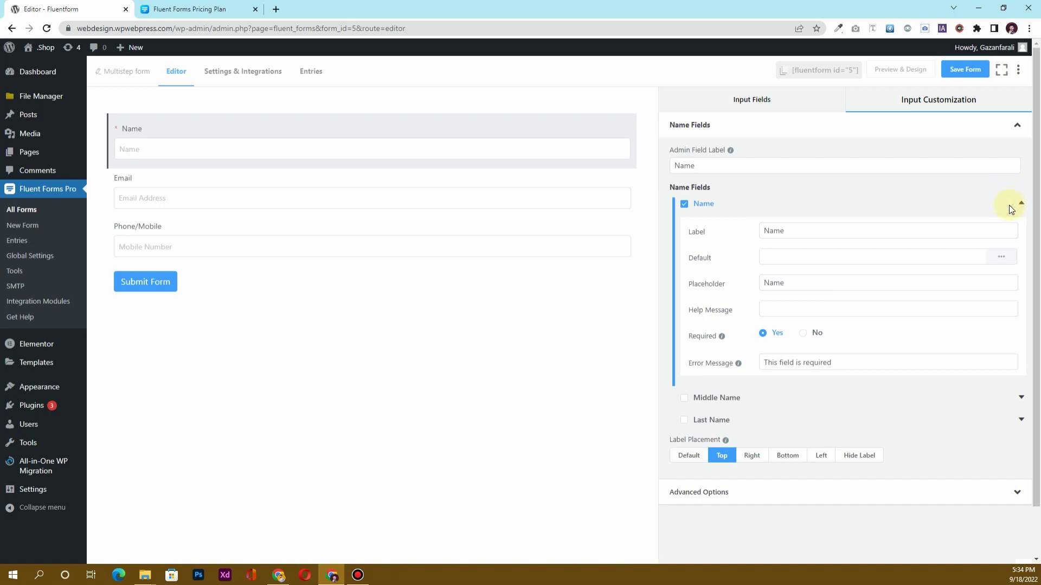
click(1018, 205)
Reopen the name input's settings and clear its placeholder text.
click(158, 182)
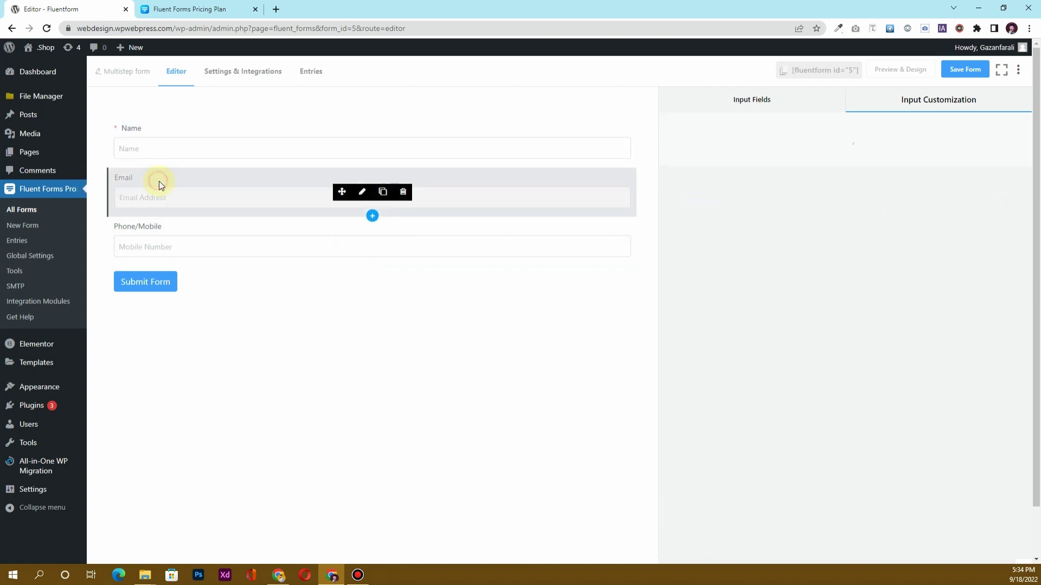
click(153, 135)
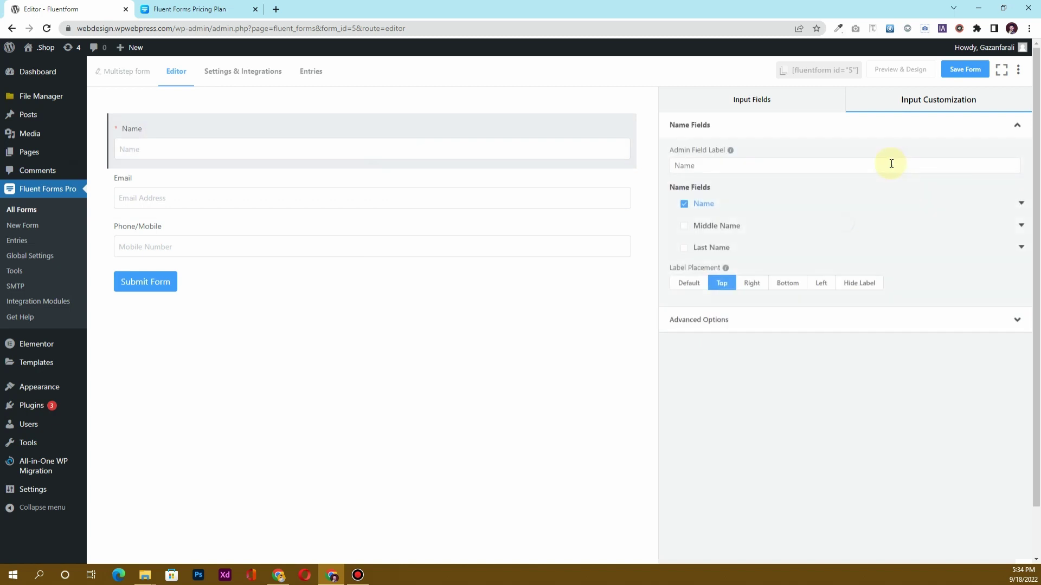
click(1020, 203)
double_click(794, 282)
key(BackSpace)
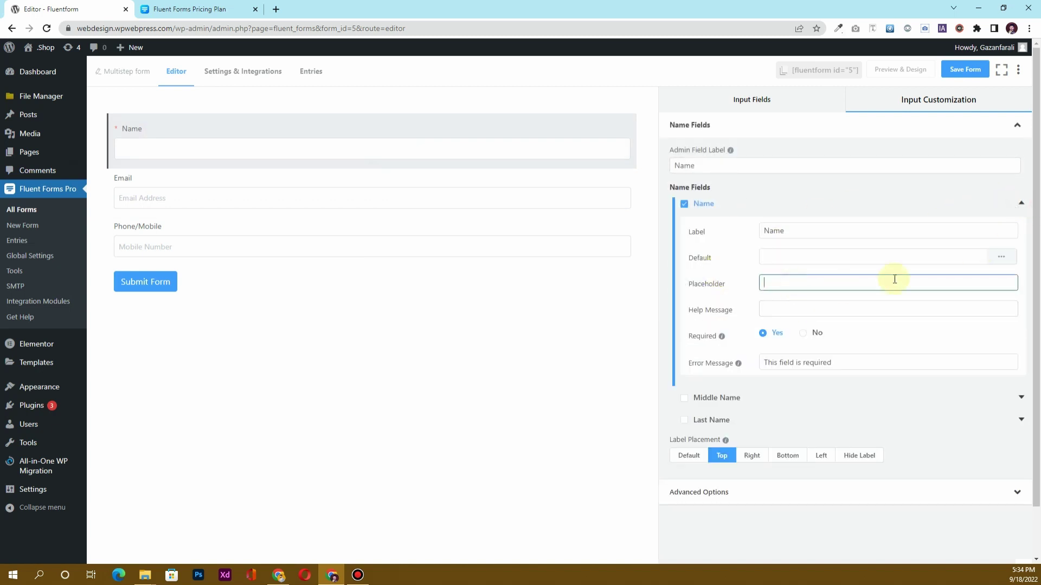
click(1020, 204)
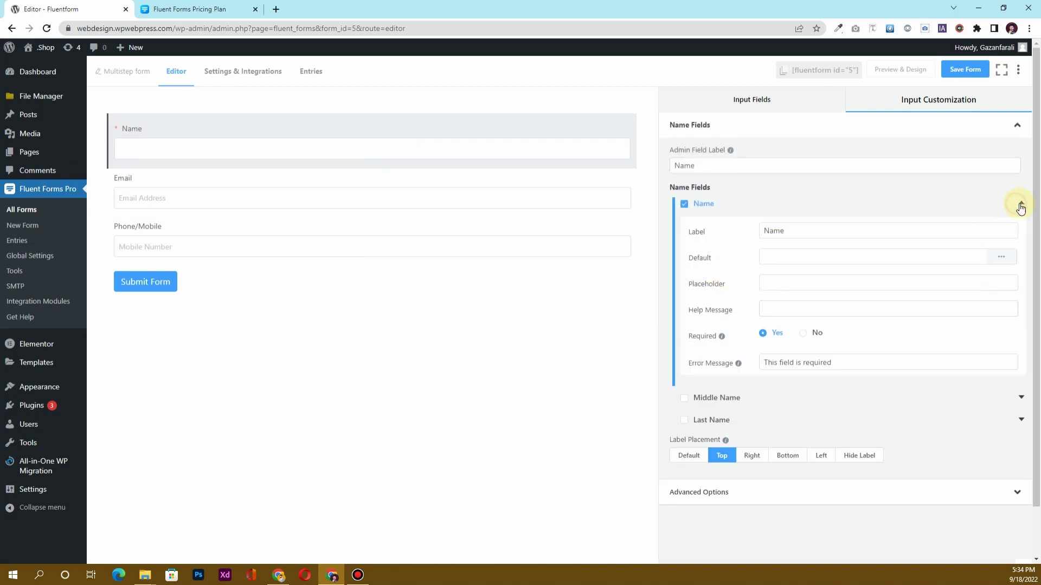
Clear the Email field's placeholder text and make the field required.
click(191, 198)
drag(734, 274, 671, 272)
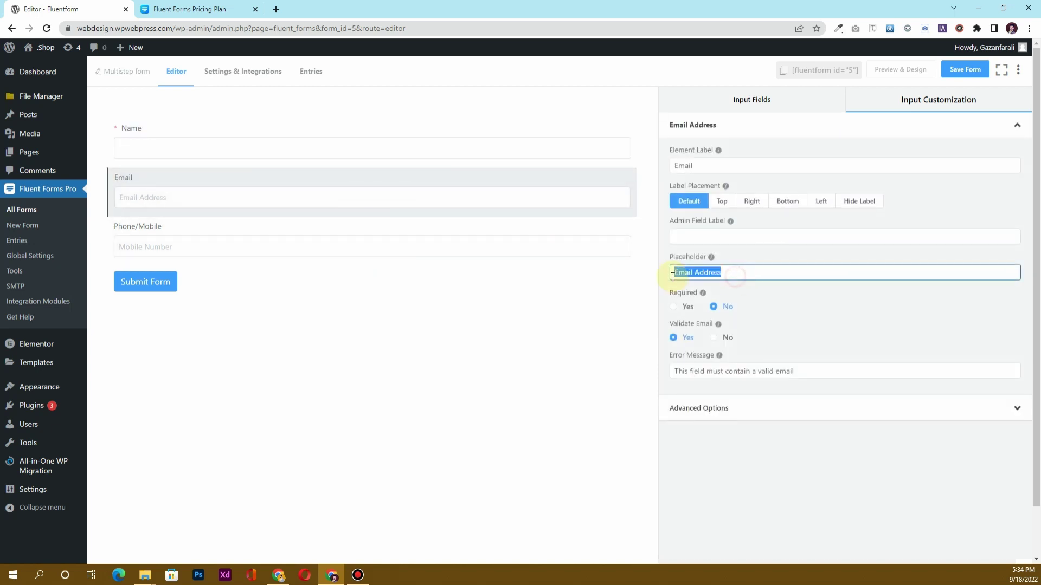
key(BackSpace)
click(674, 307)
Clear the Phone/Mobile field's placeholder text and make the field required.
click(215, 232)
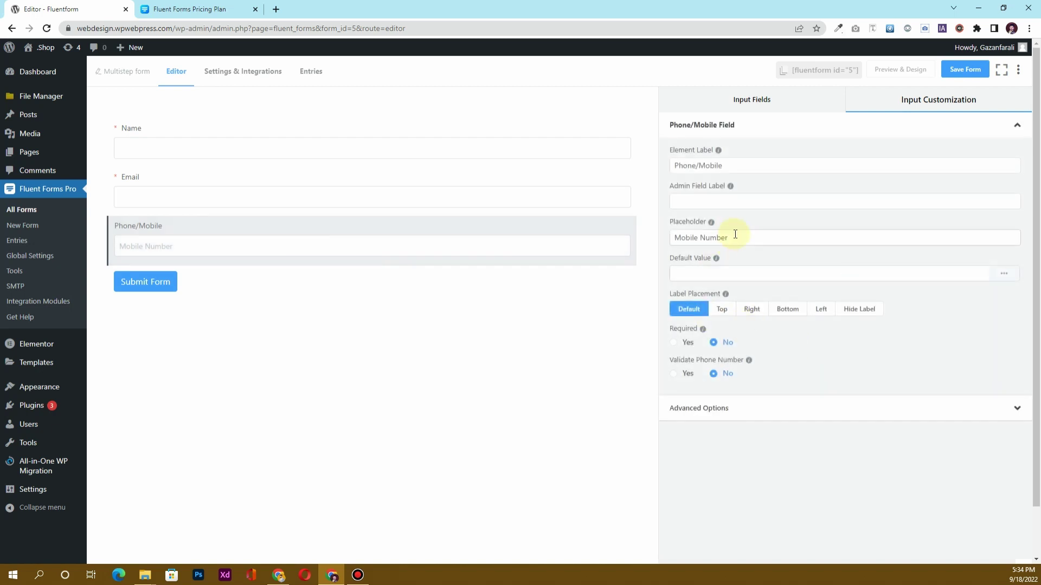
drag(734, 237, 668, 237)
key(BackSpace)
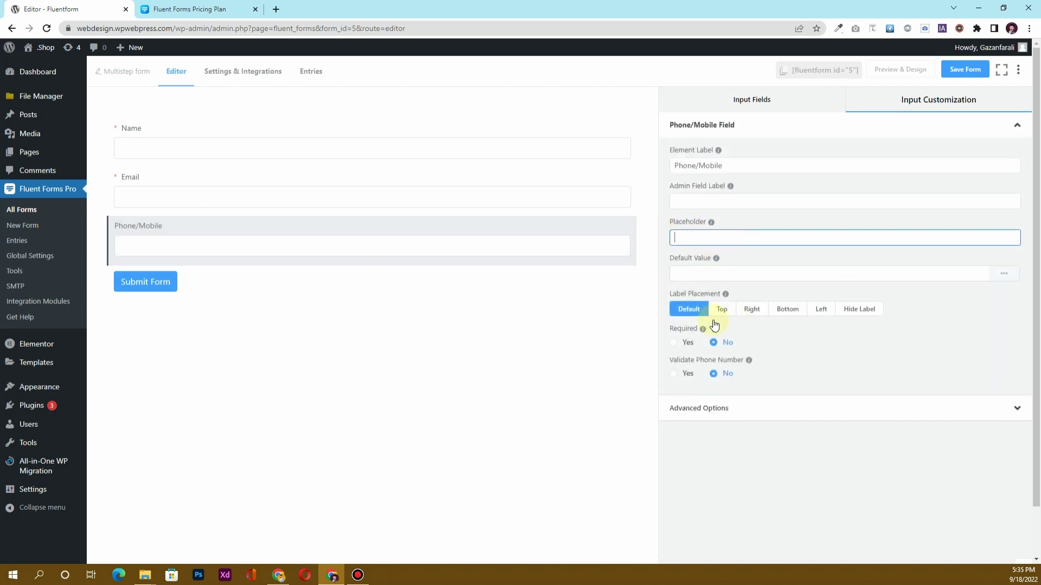
click(674, 342)
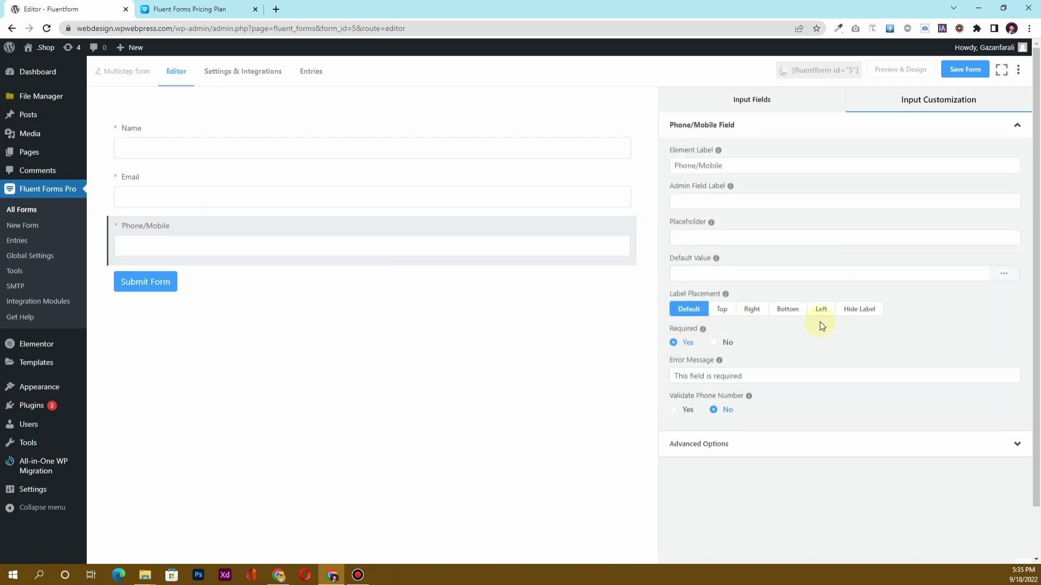
Add a Form Step from the advanced fields after the Phone/Mobile field.
key(alt+Tab)
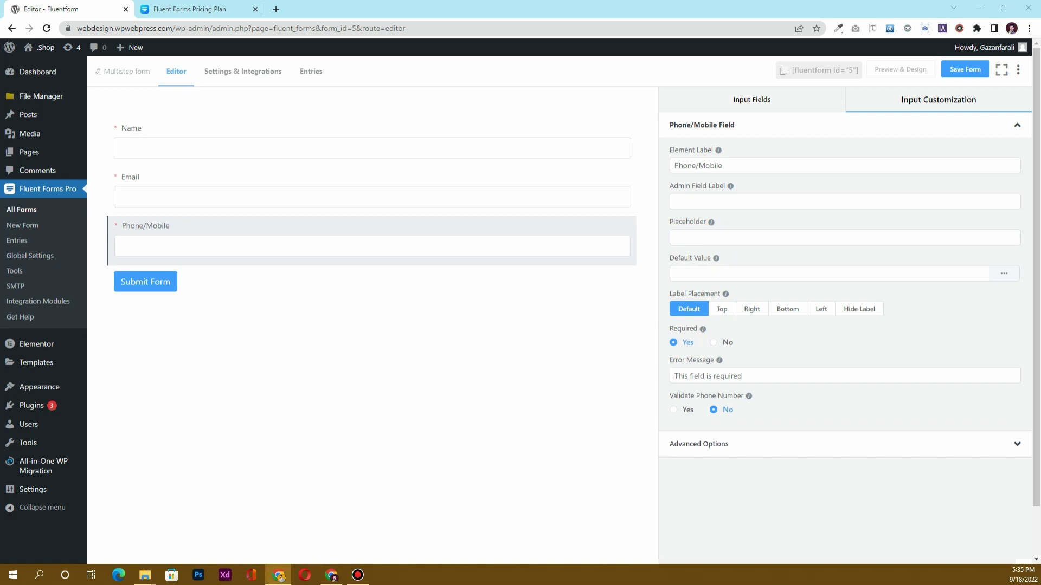
click(358, 413)
click(738, 100)
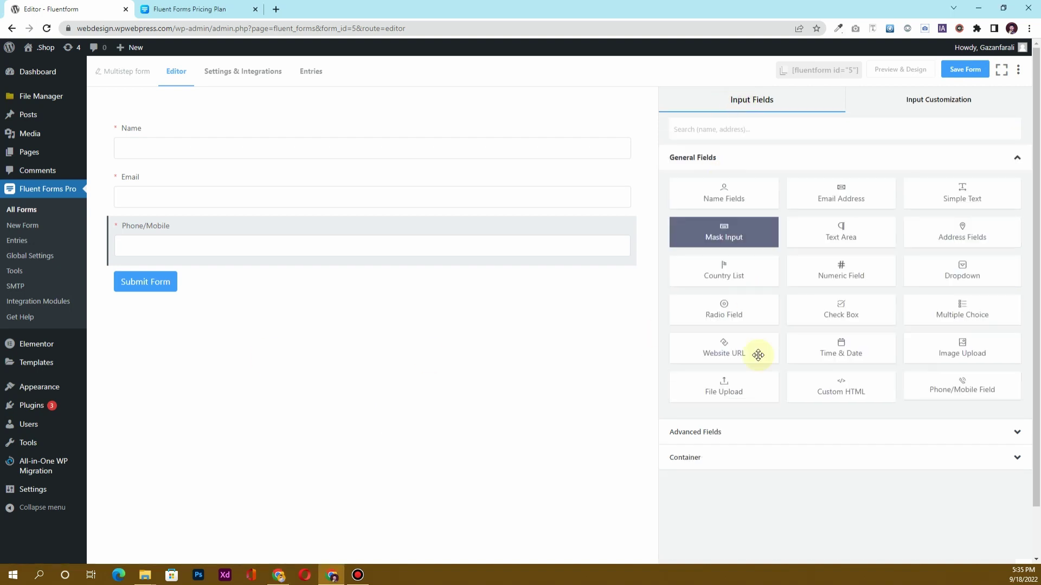
click(726, 434)
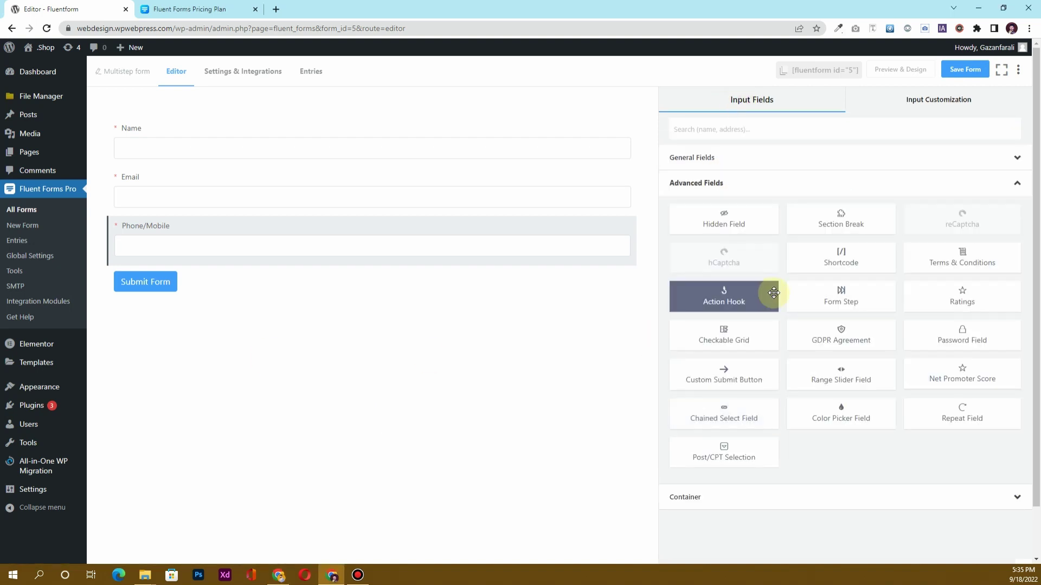
click(857, 301)
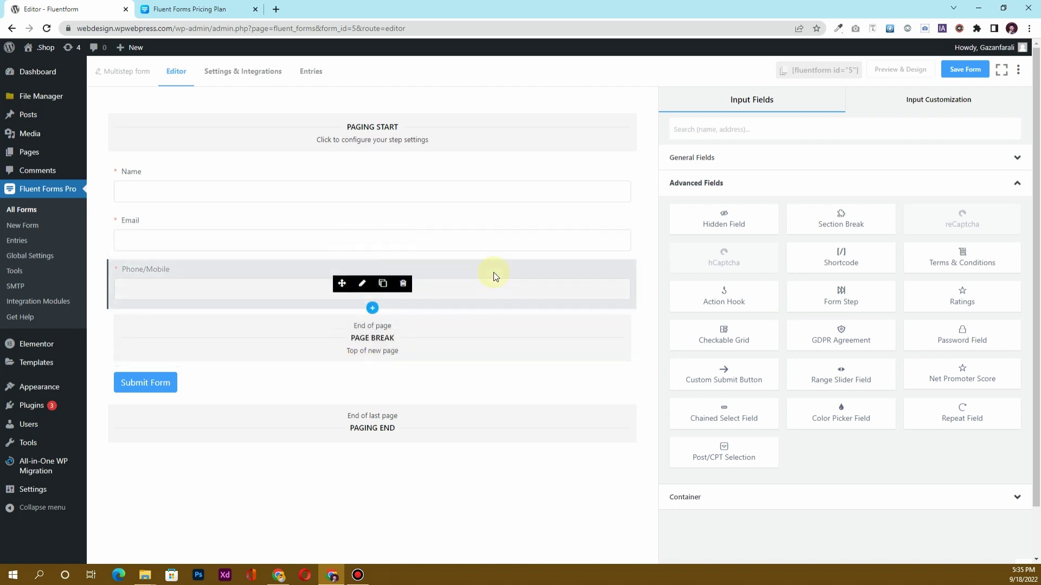
Set the page break's Previous Button Text to "Back", using the default button style.
click(364, 338)
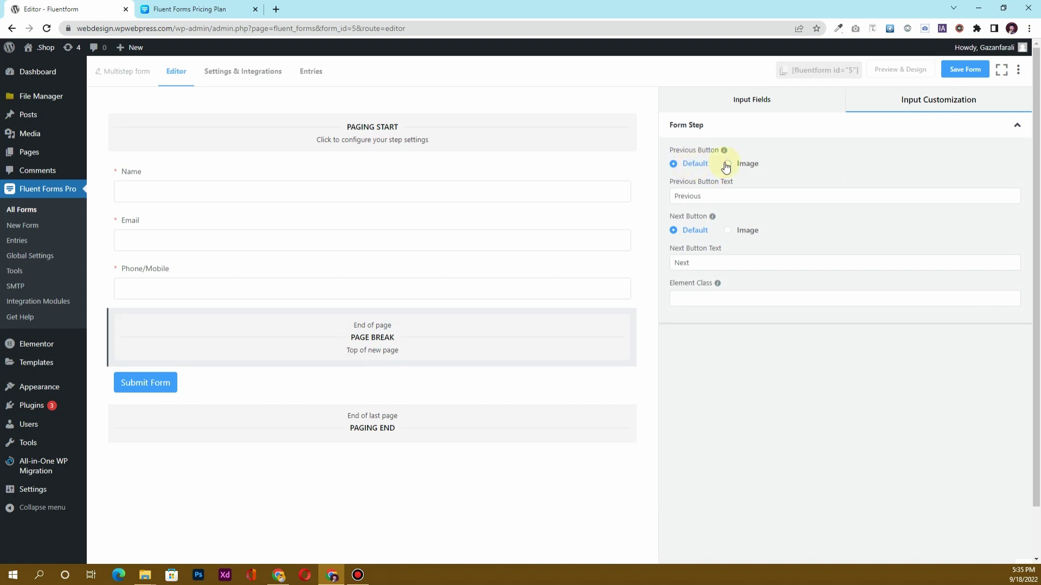
click(726, 164)
click(698, 164)
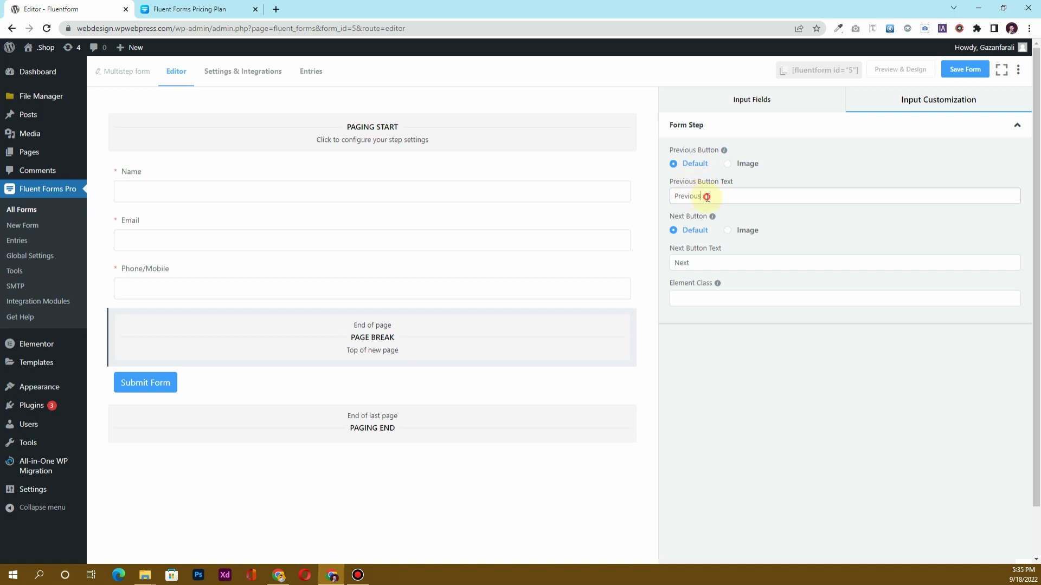
drag(702, 196, 672, 196)
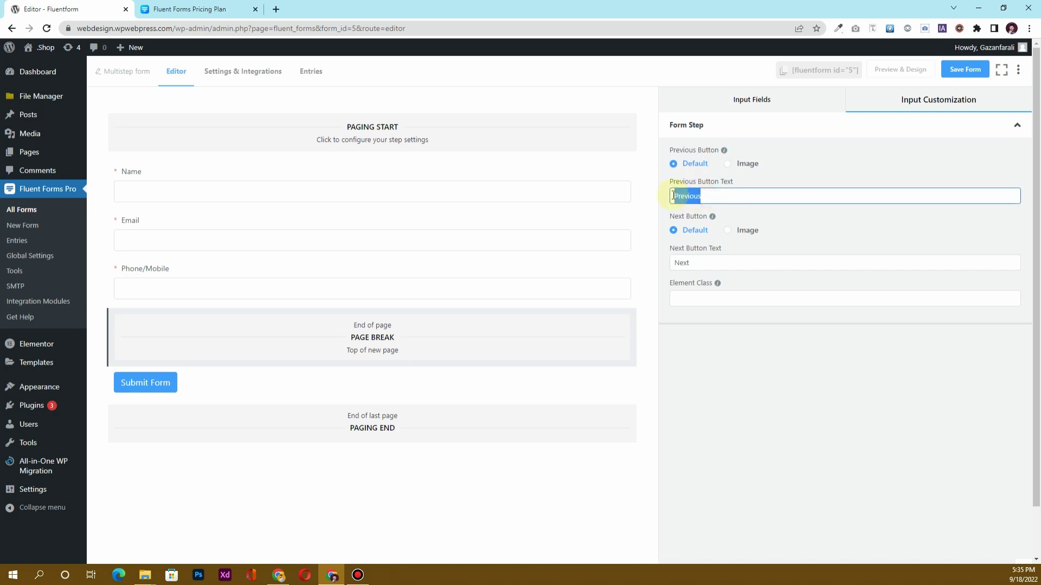
key(BackSpace)
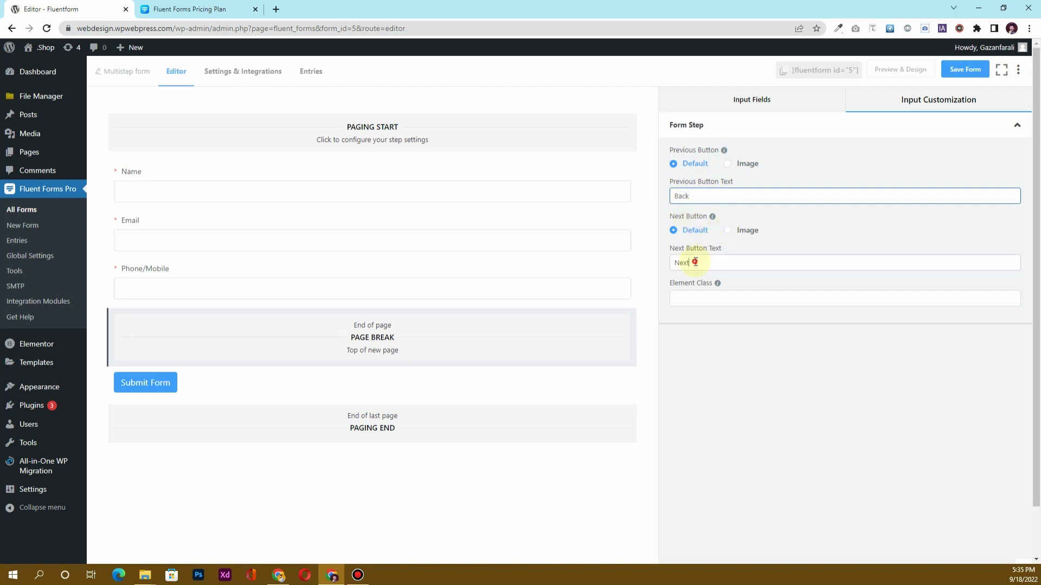
drag(692, 262, 673, 263)
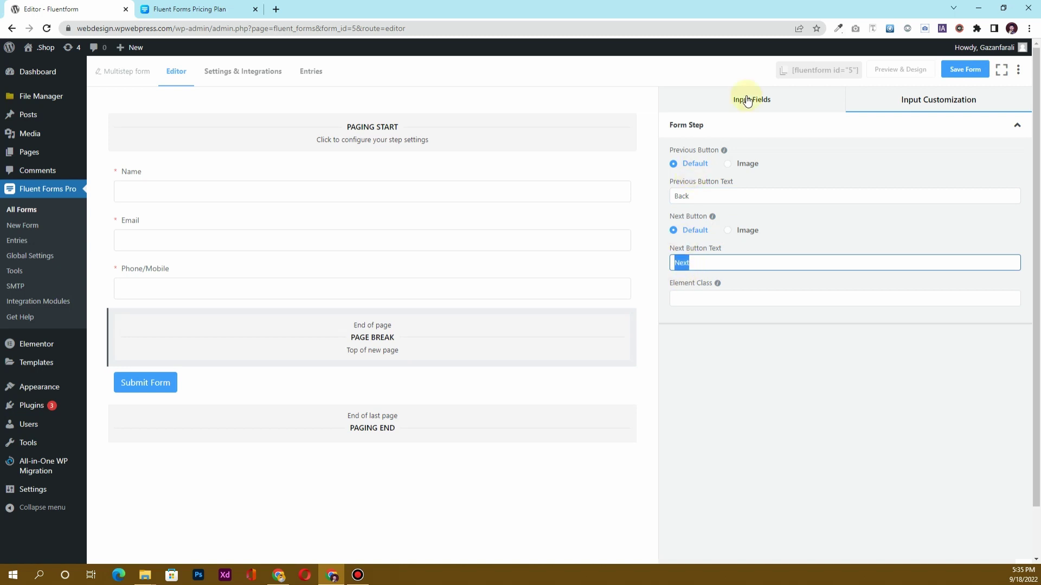
click(748, 118)
click(749, 117)
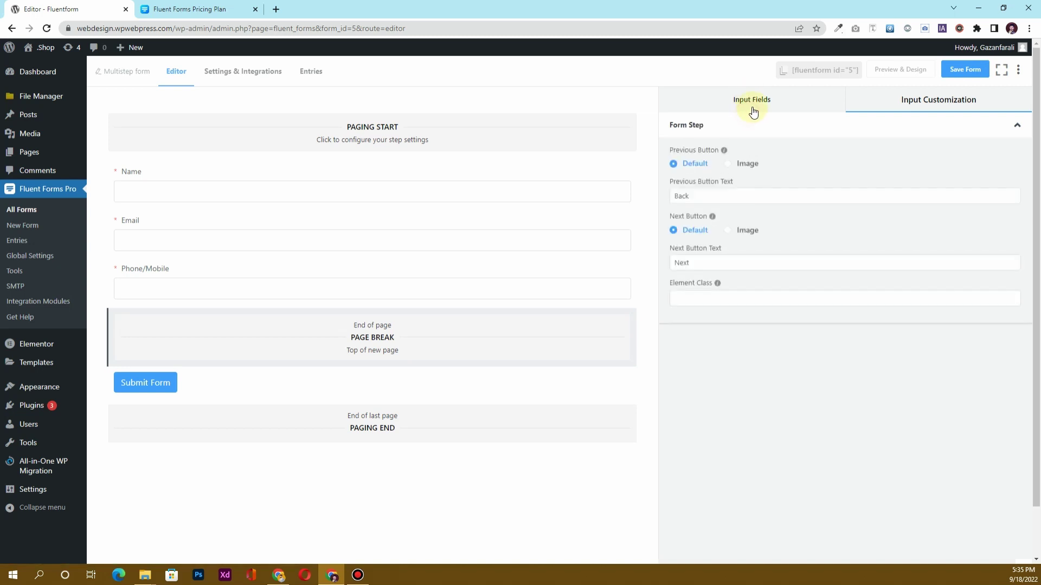
Add a Simple Text field below the page break and label it "Company Name".
click(752, 106)
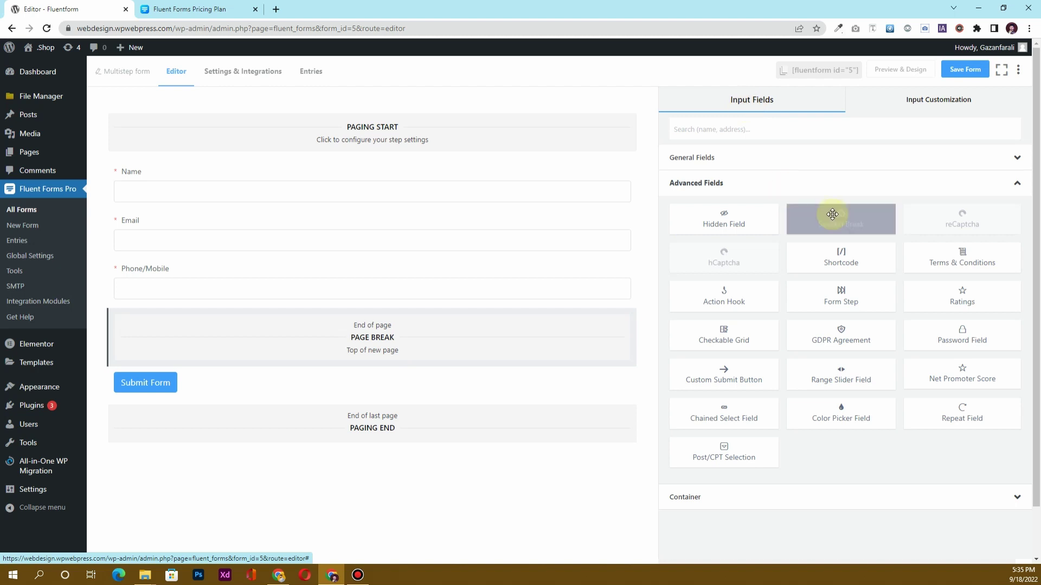
click(774, 165)
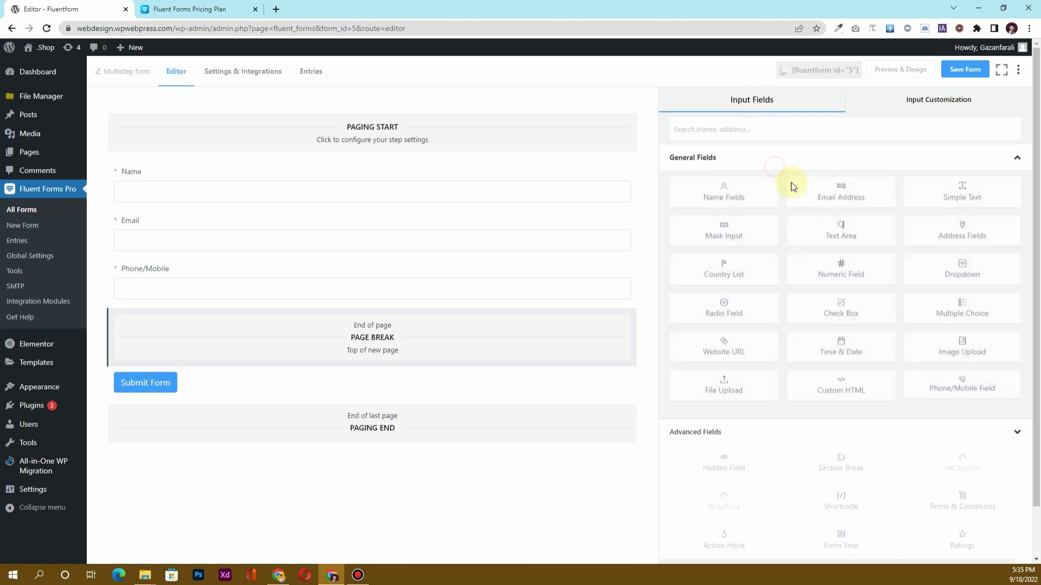
click(947, 198)
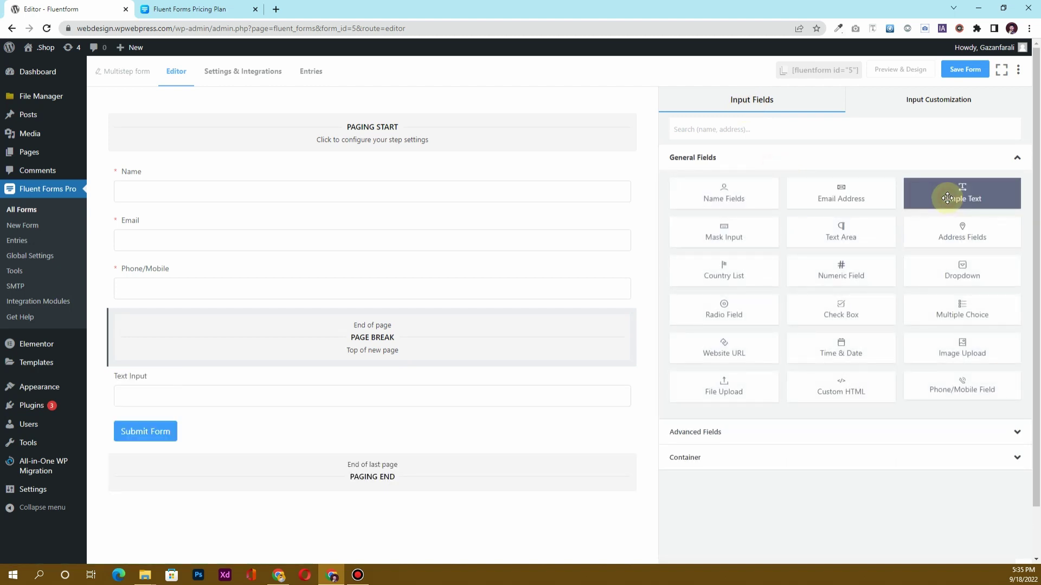
click(242, 375)
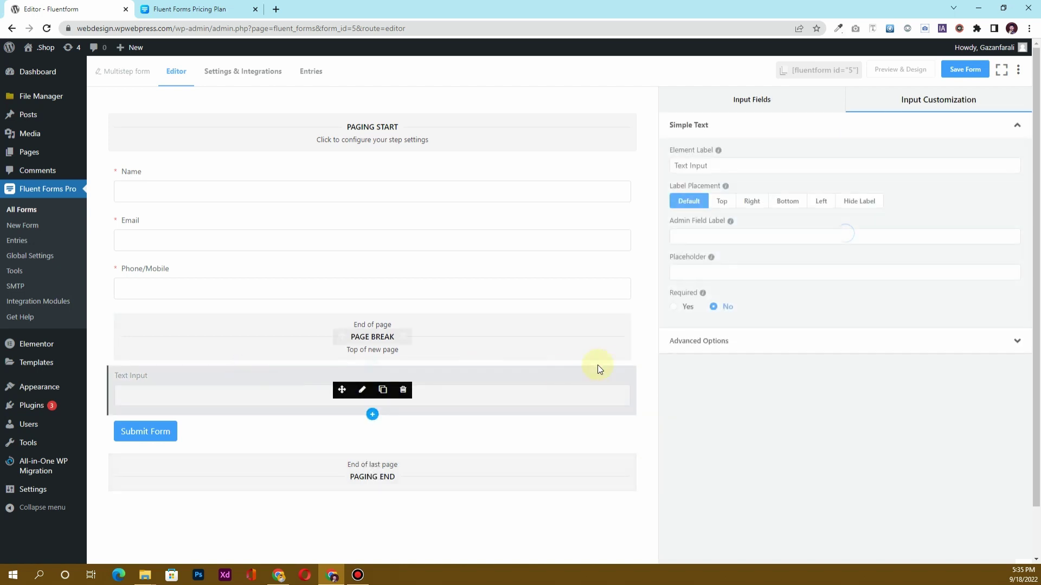
drag(716, 165, 663, 164)
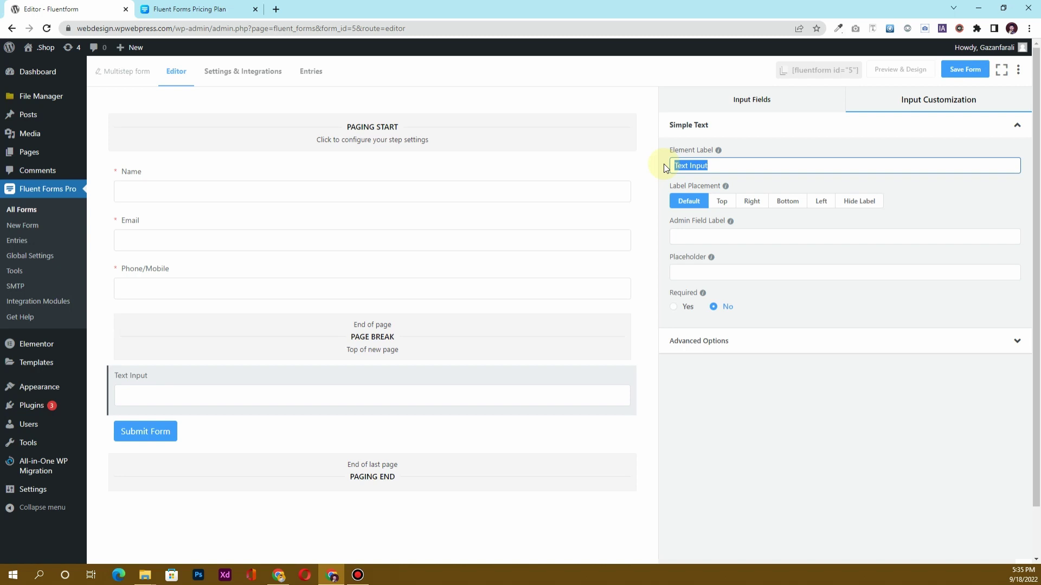
text(Company Name)
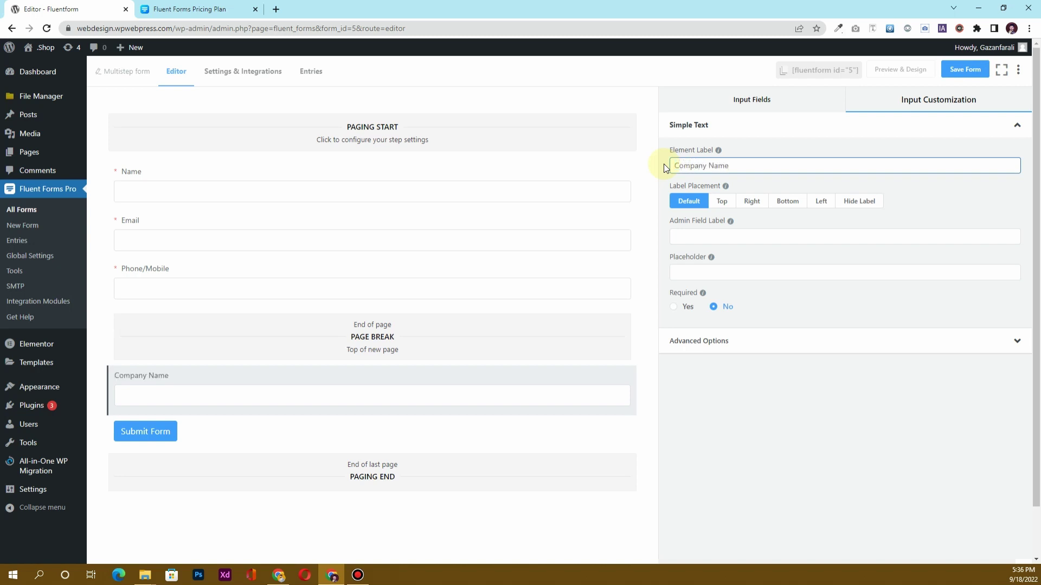
Duplicate the Company Name field and label the copy "Your Position in Company".
click(382, 390)
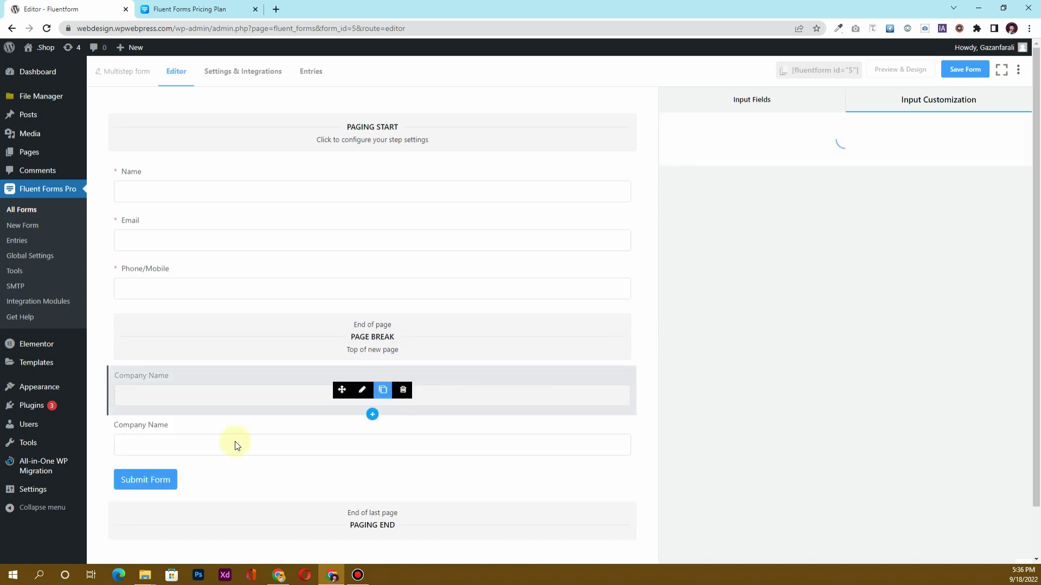
click(222, 450)
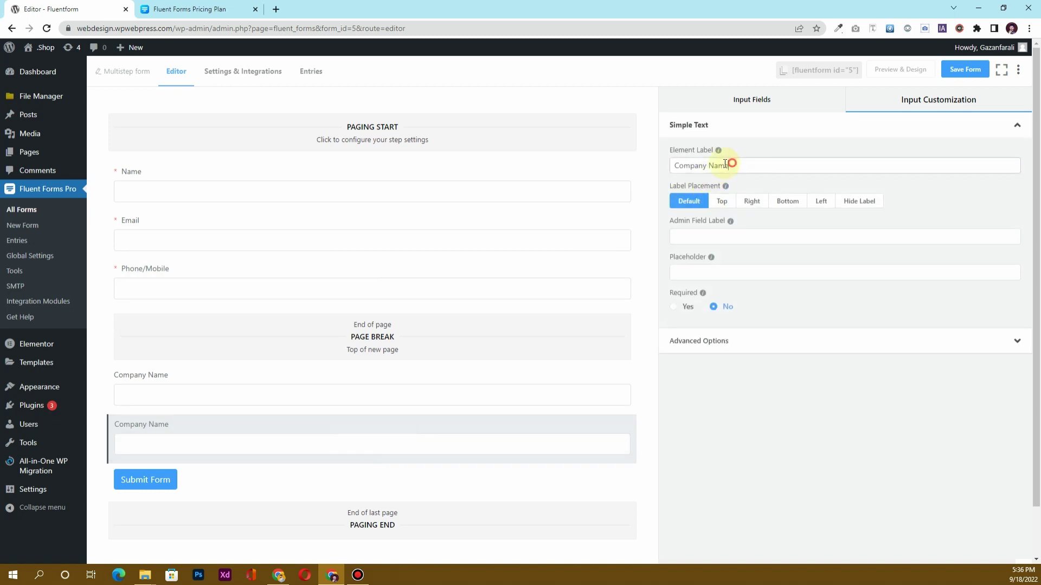
drag(730, 166, 666, 166)
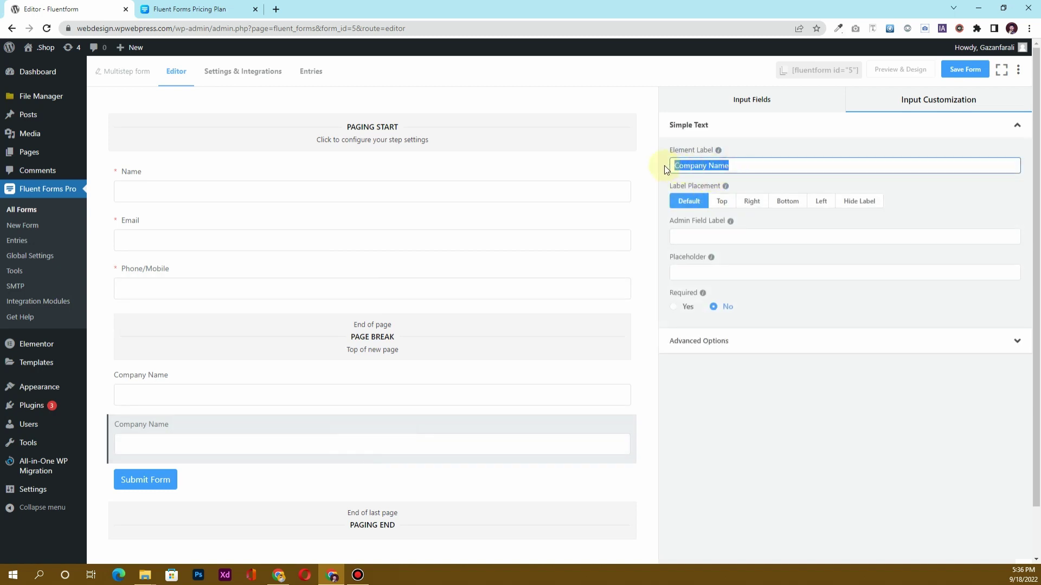
text(Y)
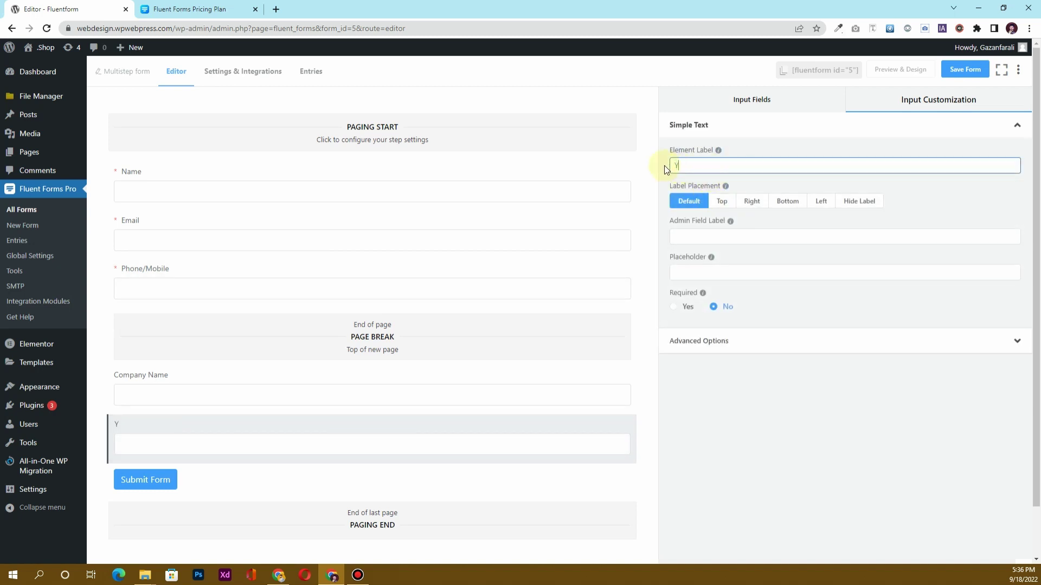
text(our Postition in company)
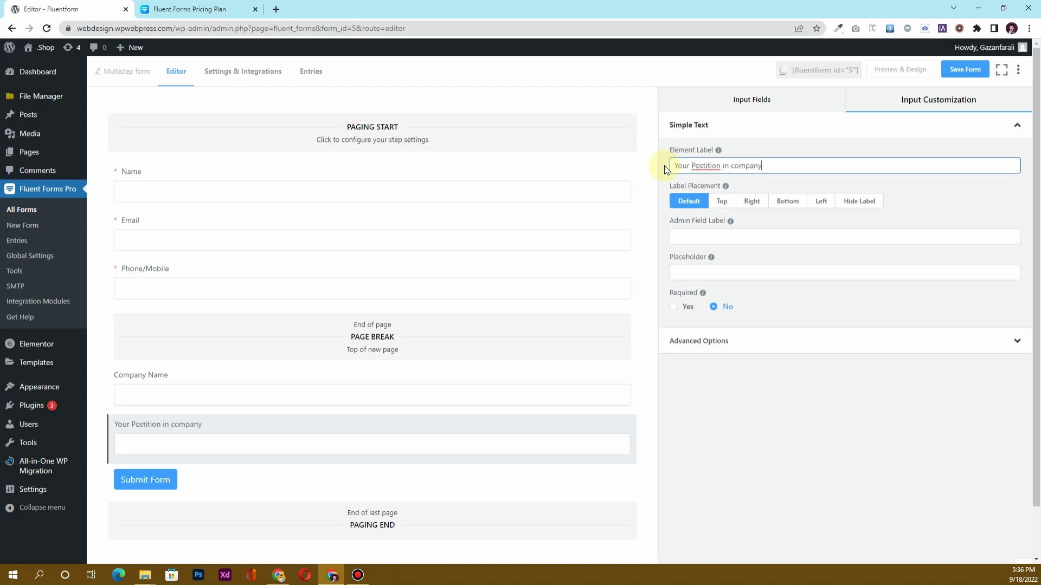
click(735, 166)
key(BackSpace)
text(C)
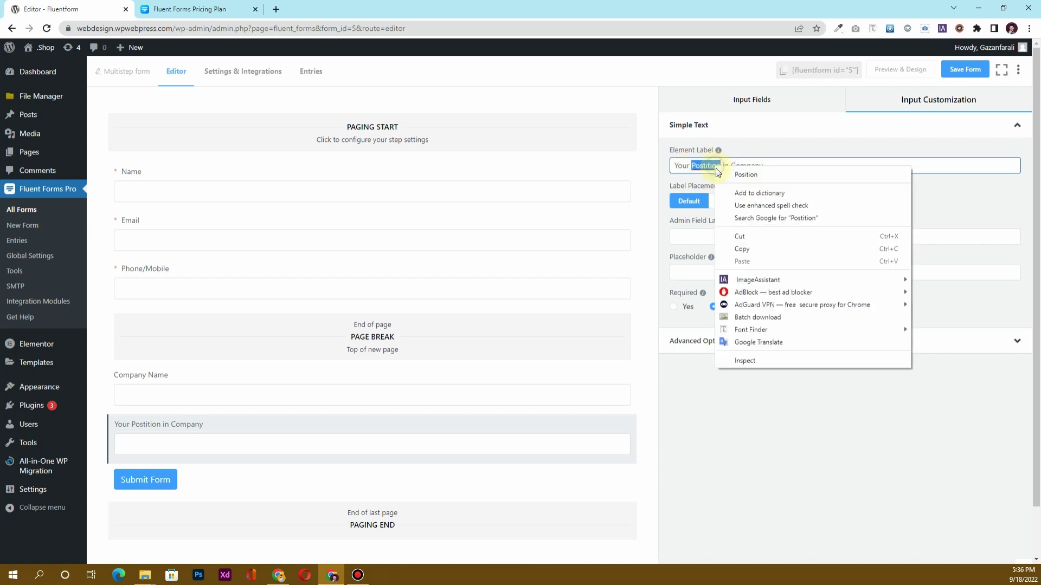
right_click(718, 169)
click(720, 174)
Duplicate the Your Position in Company field and label the copy "Primary Industry".
mouse_move(327, 431)
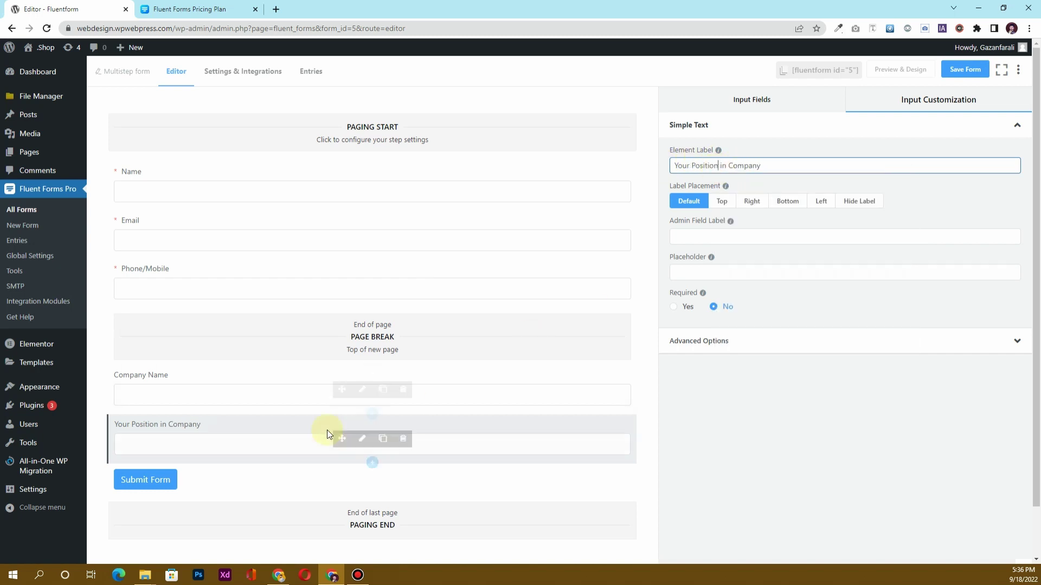
click(361, 440)
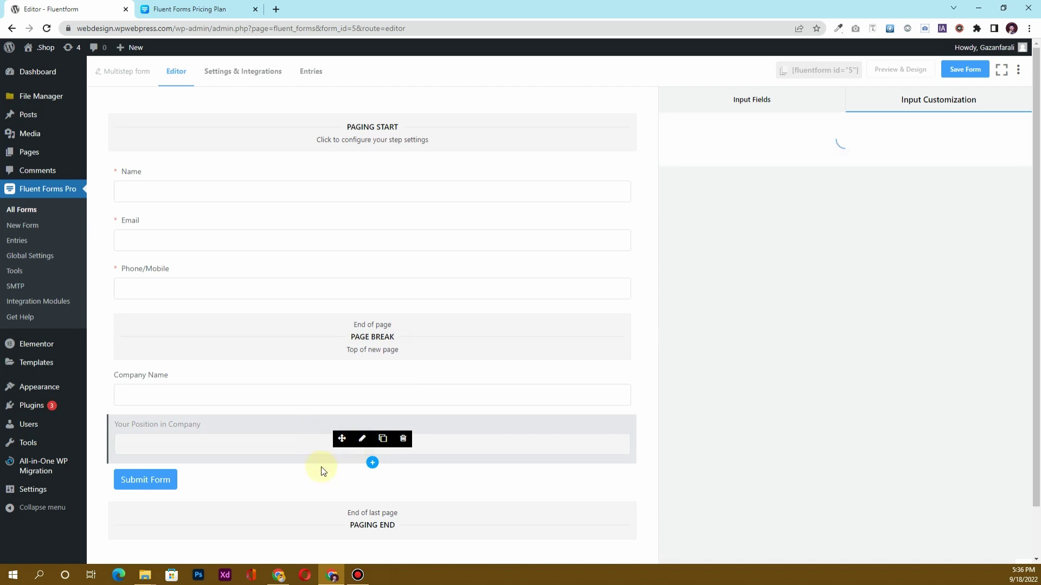
scroll(347, 428, down, 1)
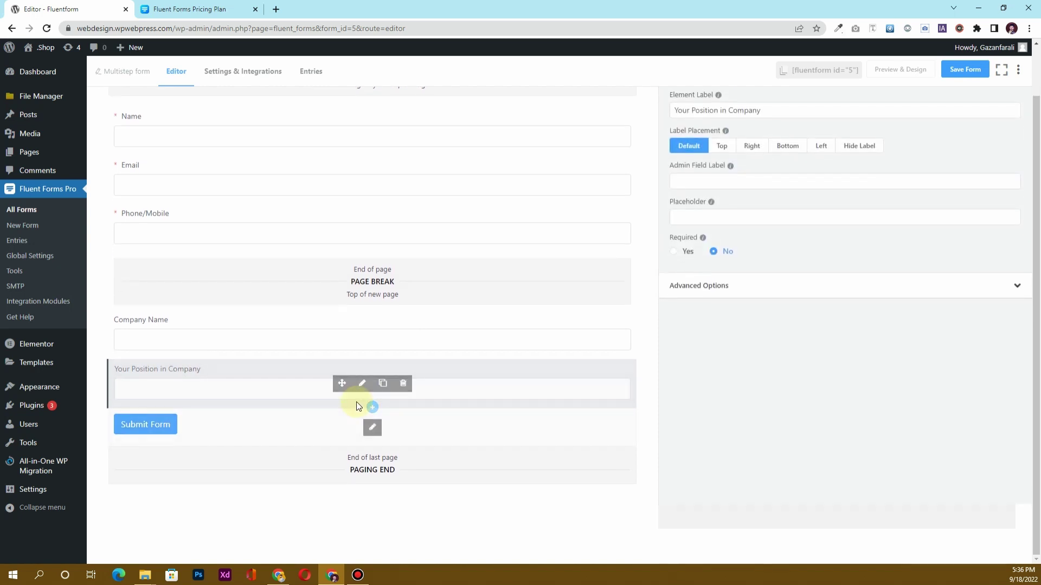
click(382, 383)
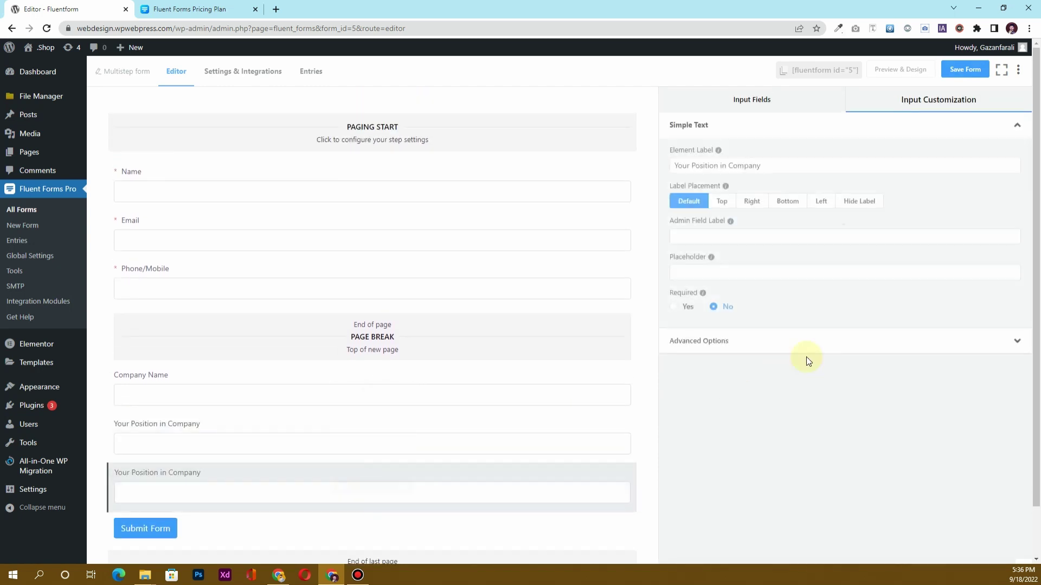
triple_click(772, 167)
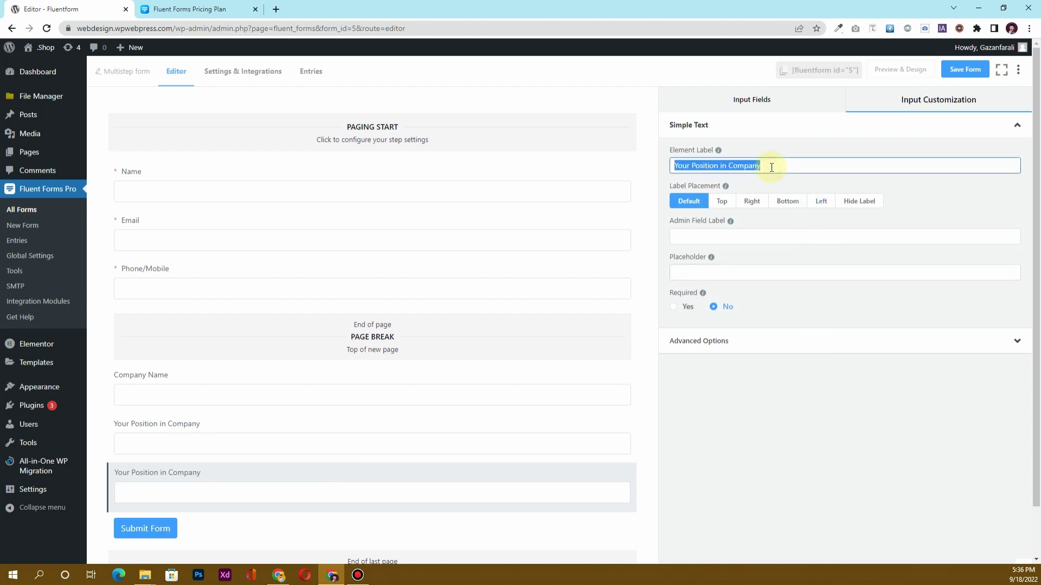
text(Pri)
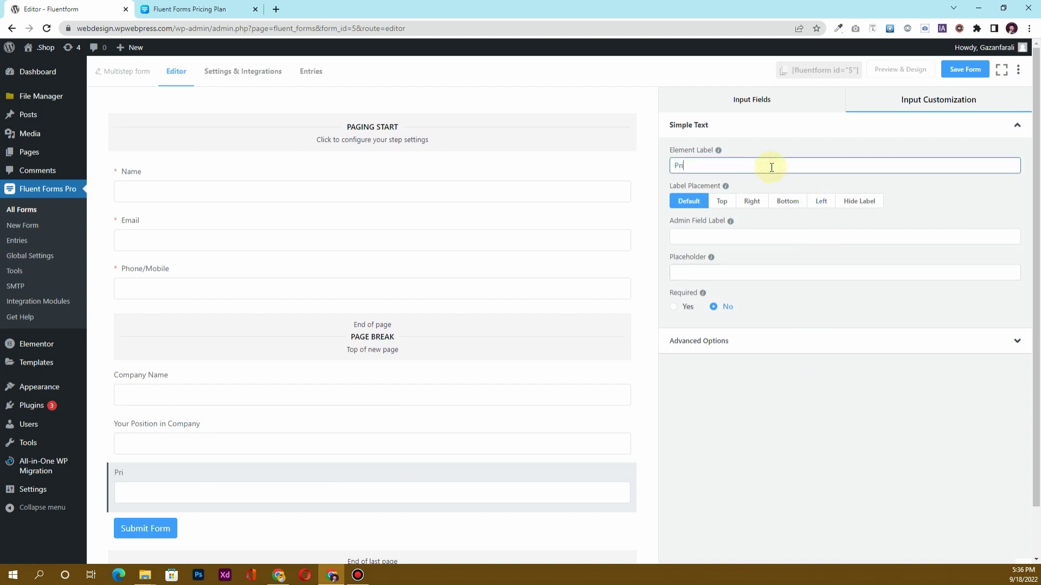
text(mary Industry)
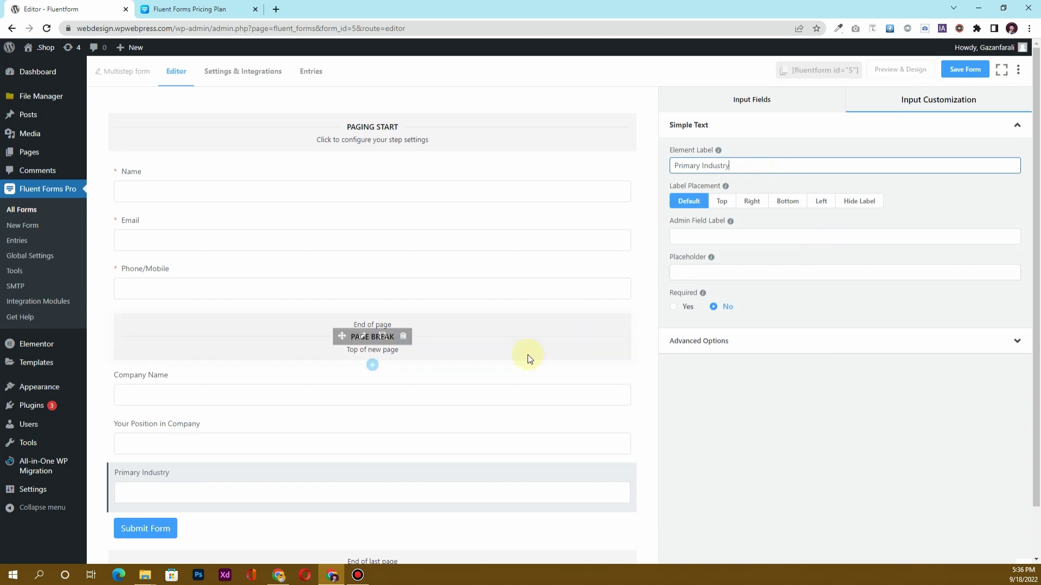
Duplicate the Primary Industry field and label the copy "Size of business".
mouse_move(418, 493)
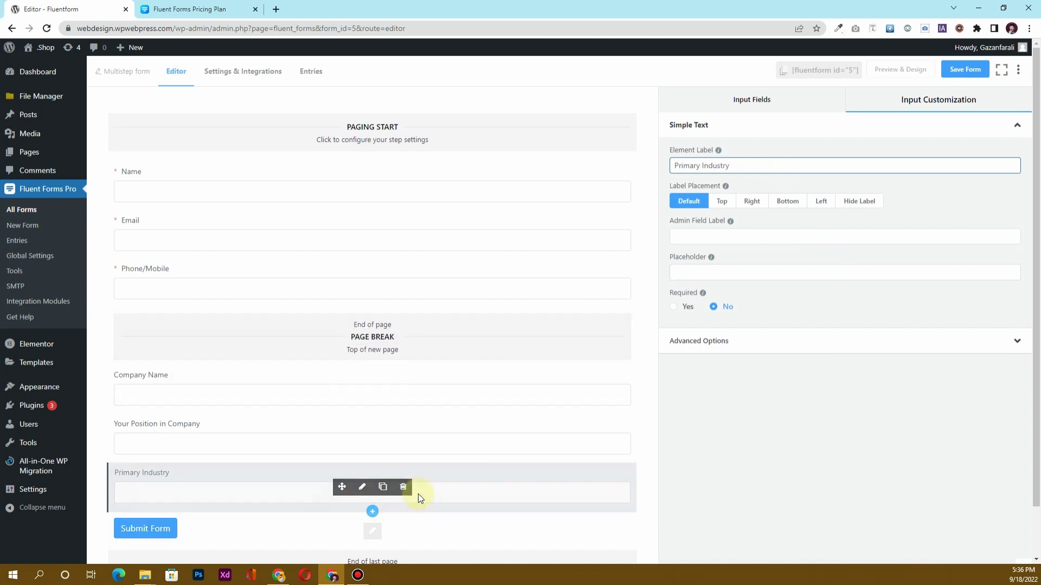
click(382, 488)
scroll(495, 396, down, 2)
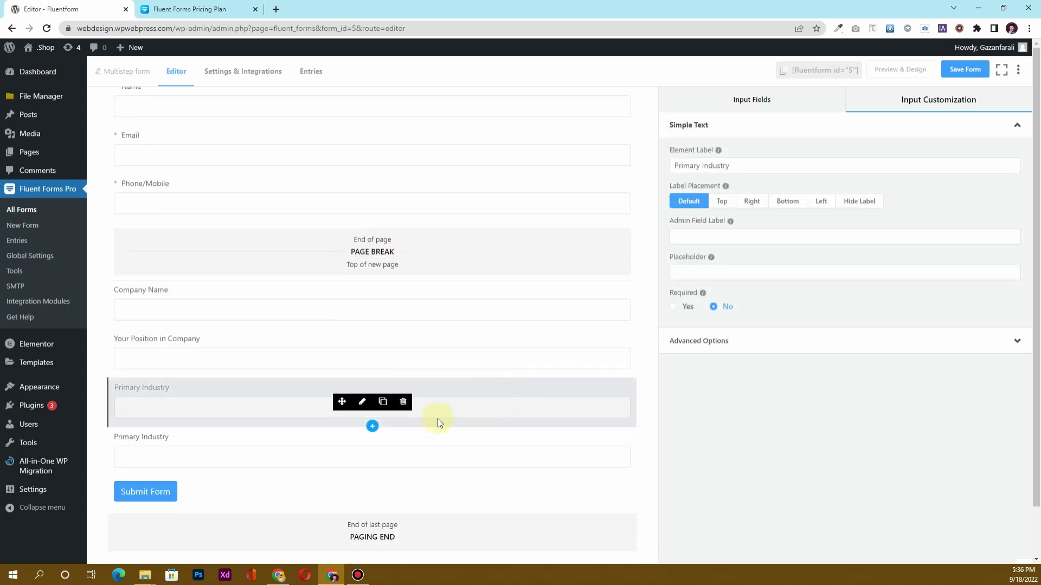
click(226, 455)
drag(754, 165, 668, 164)
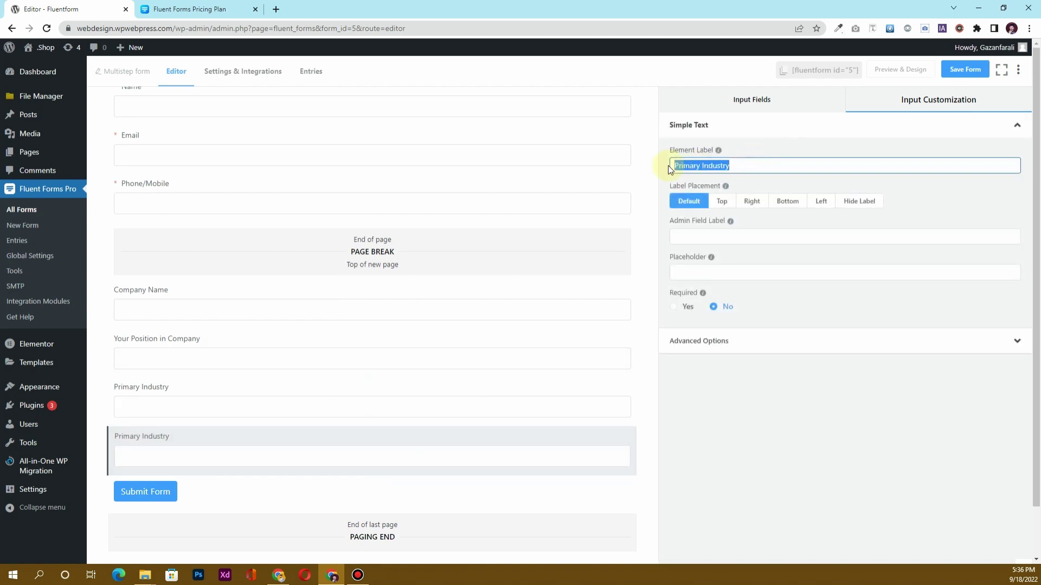
text(Size of)
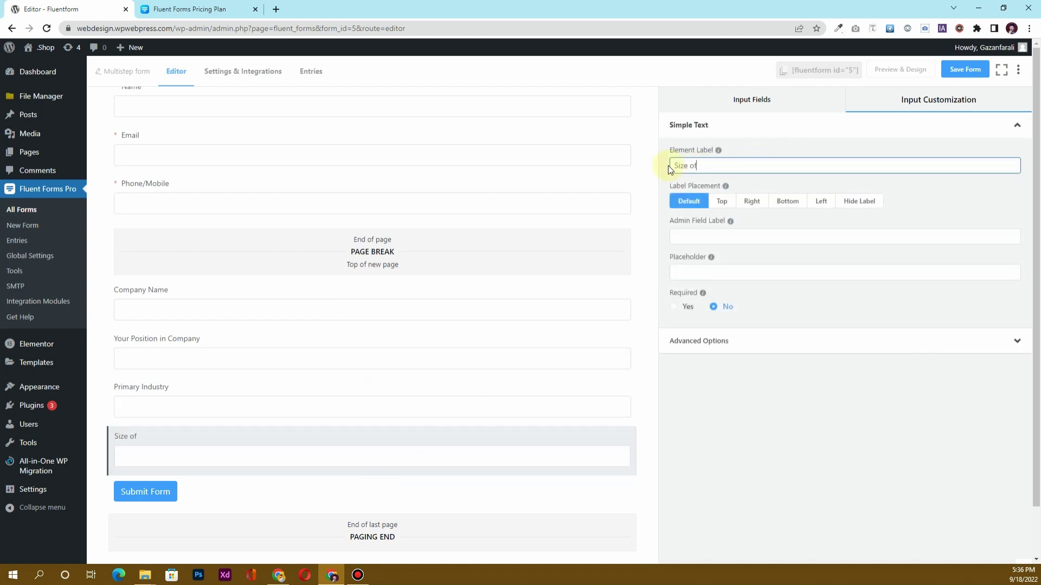
text( business)
mouse_move(362, 467)
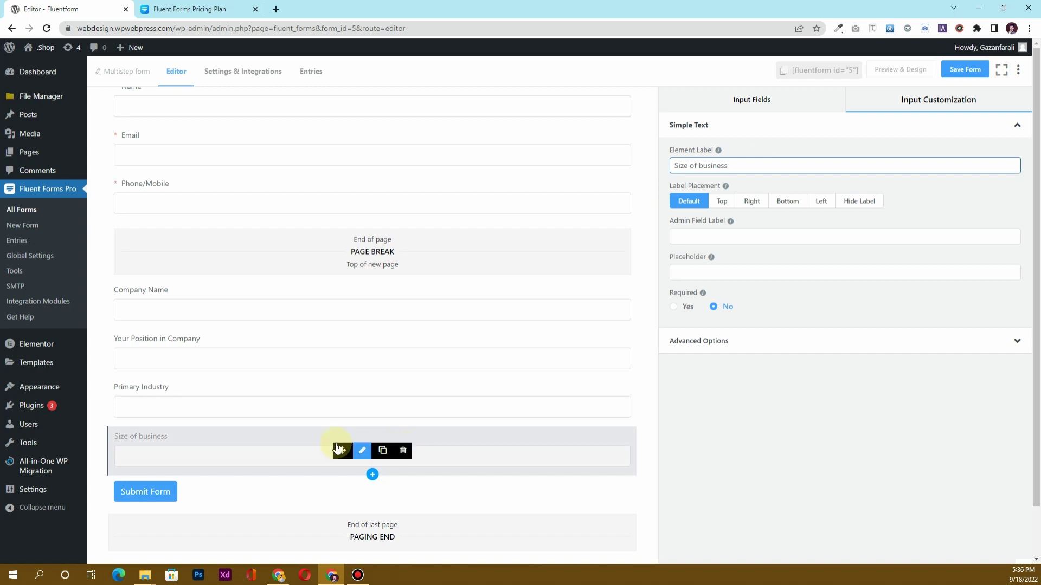
Add a Form Step page break below the Size of business field and open its settings.
mouse_move(369, 231)
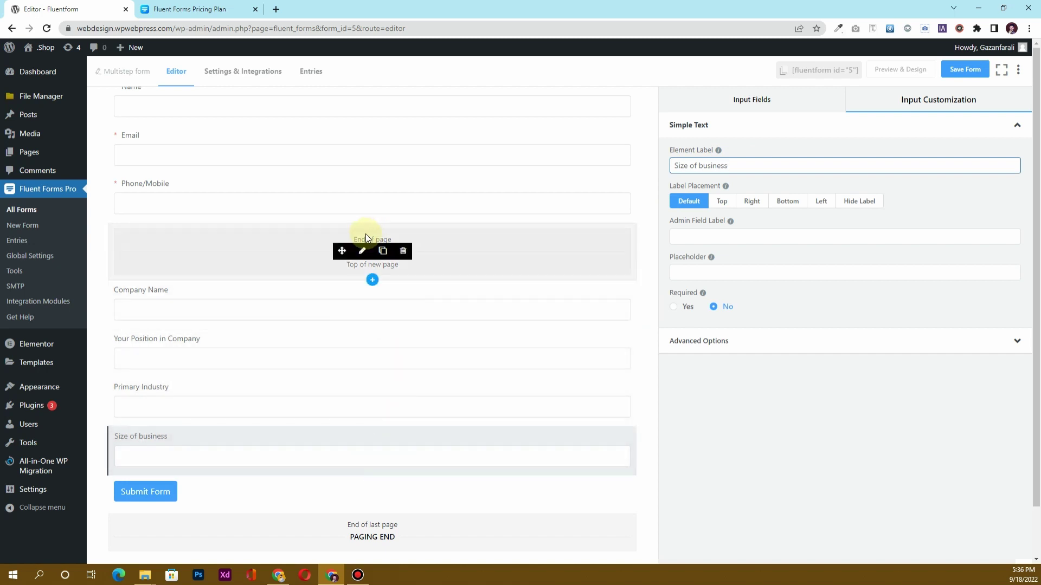
click(740, 104)
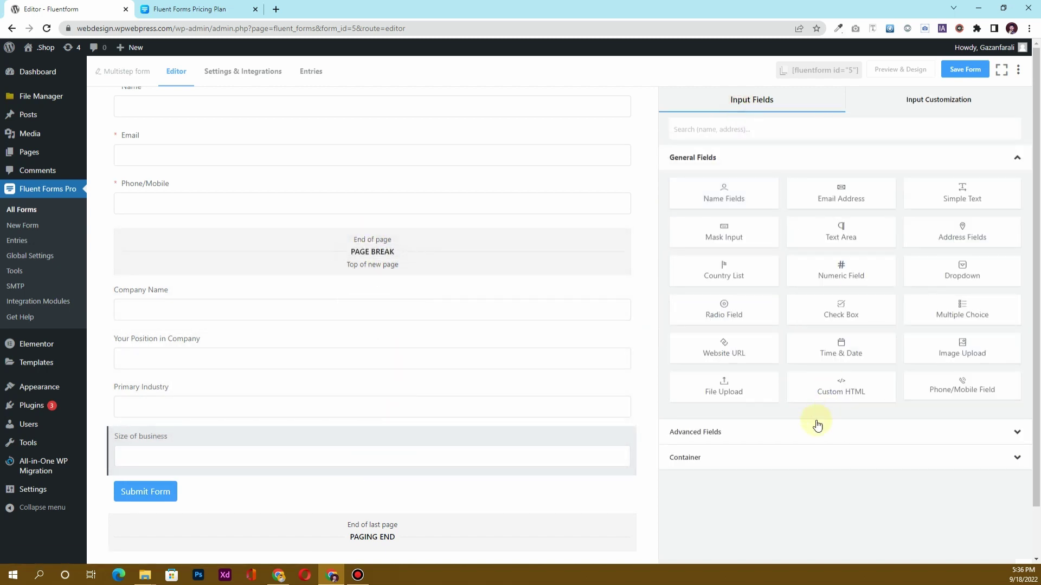
click(755, 432)
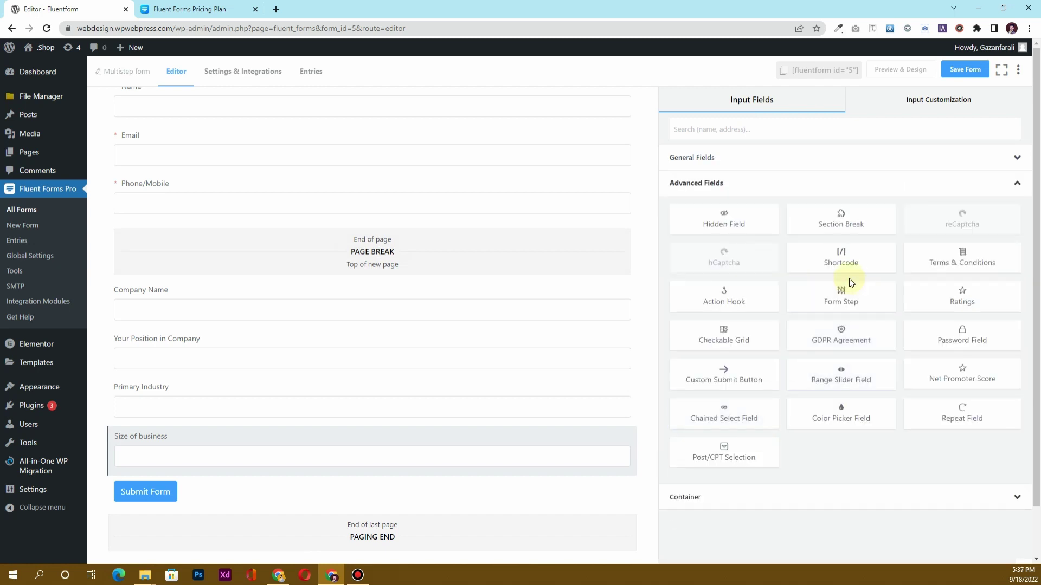
click(852, 298)
scroll(399, 336, down, 1)
scroll(399, 336, down, 1)
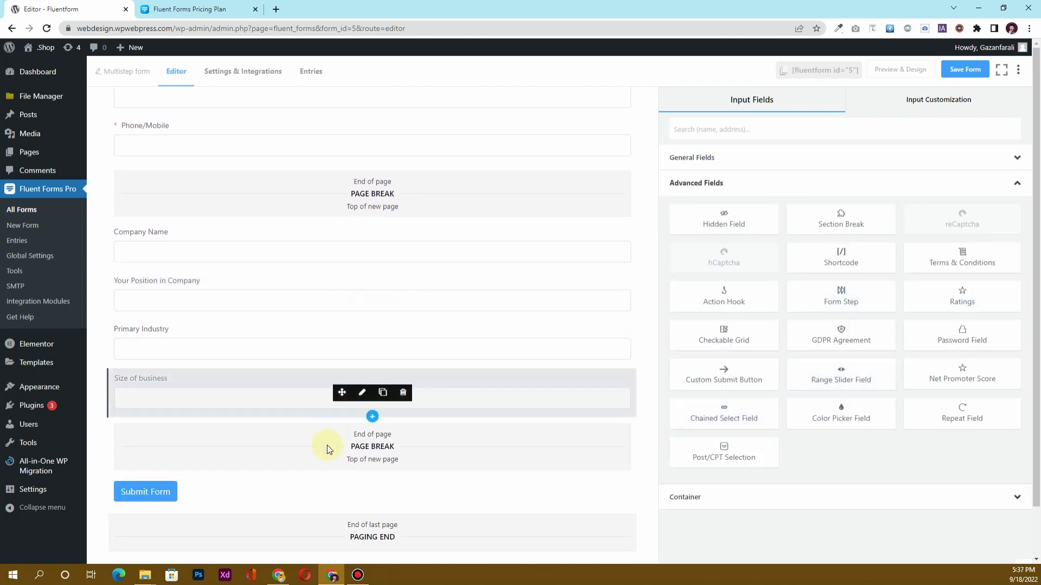
click(294, 437)
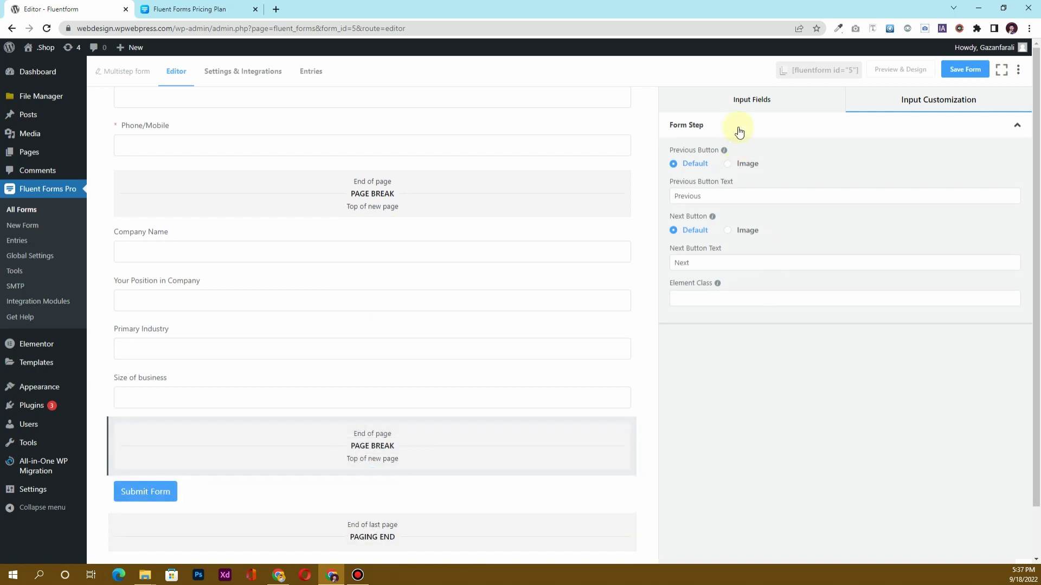
Add a Simple Text field below the second page break and label it "What is the size of business that you are targeting?".
click(752, 98)
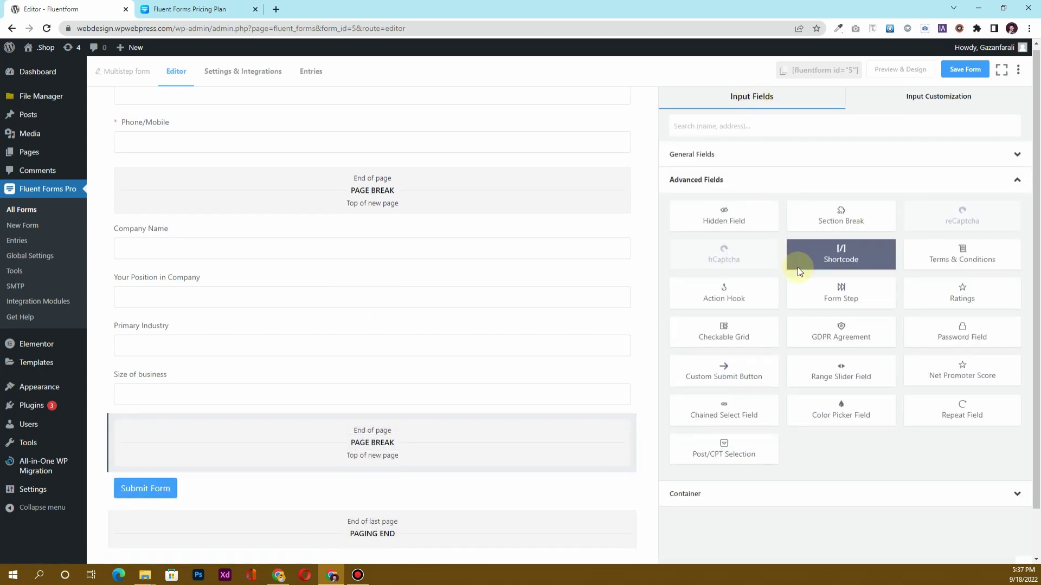
scroll(798, 268, down, 1)
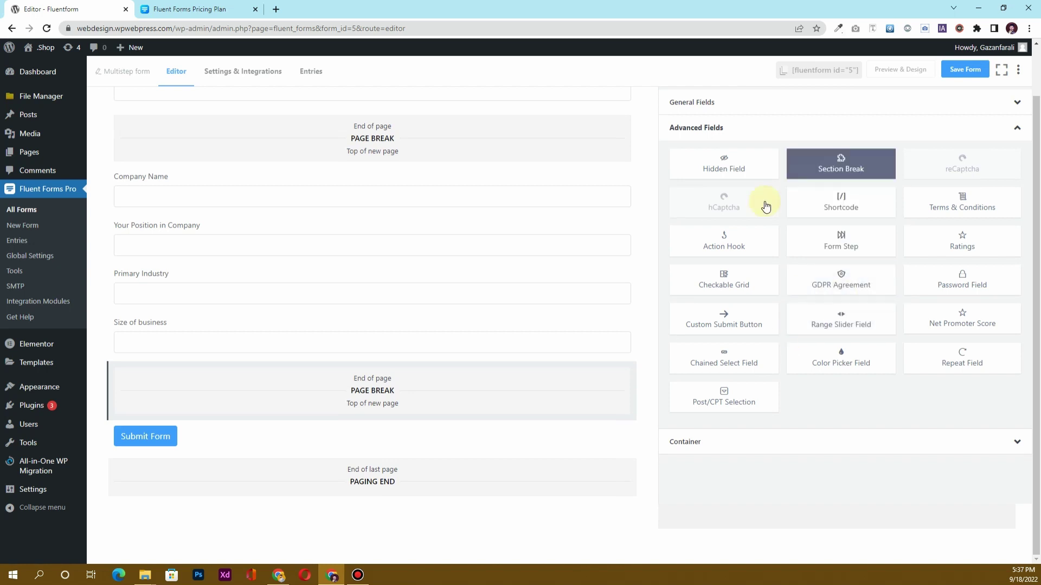
click(748, 108)
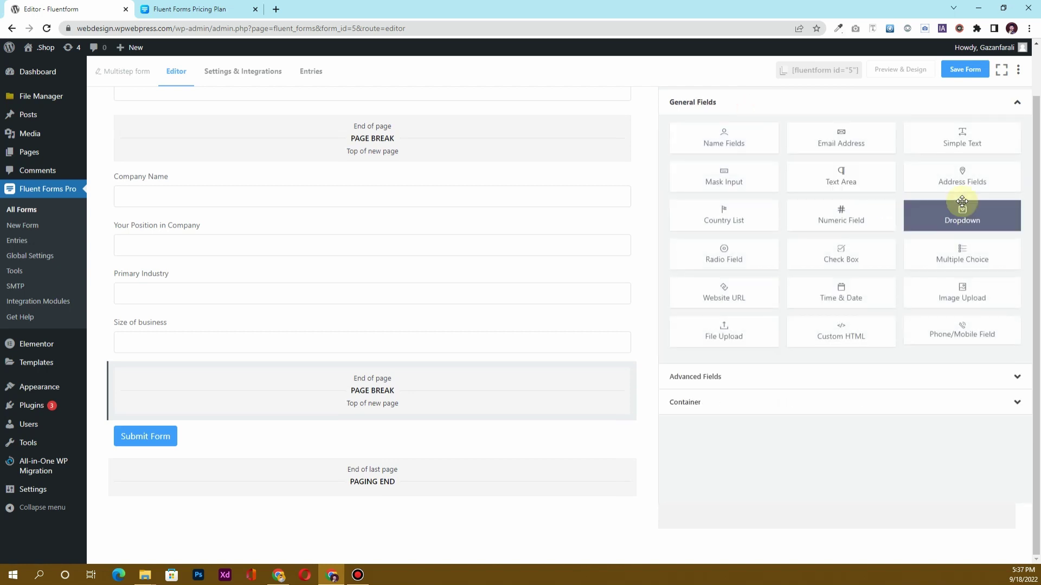
click(962, 143)
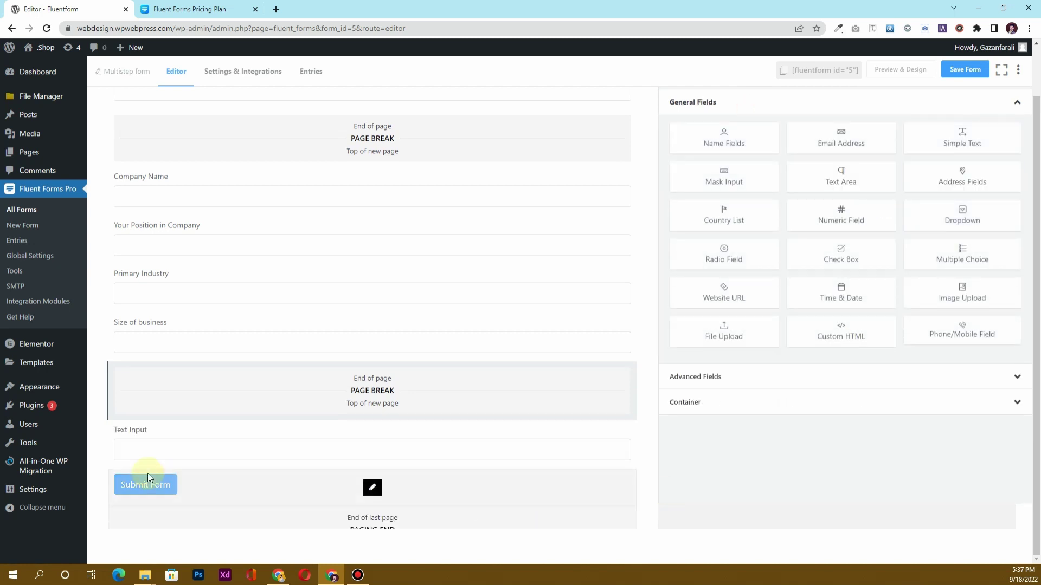
click(175, 444)
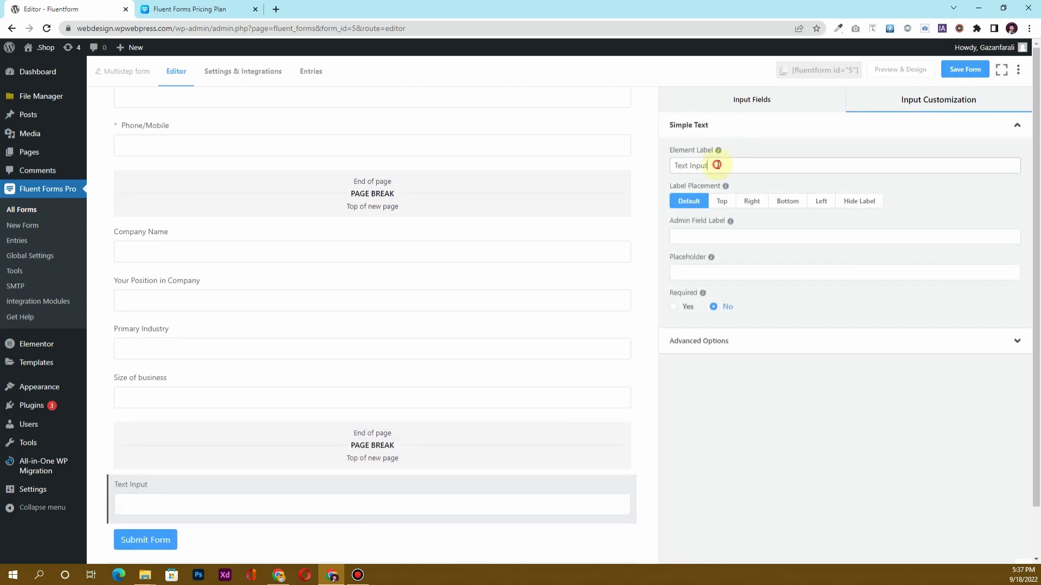
click(717, 164)
key(ctrl+a)
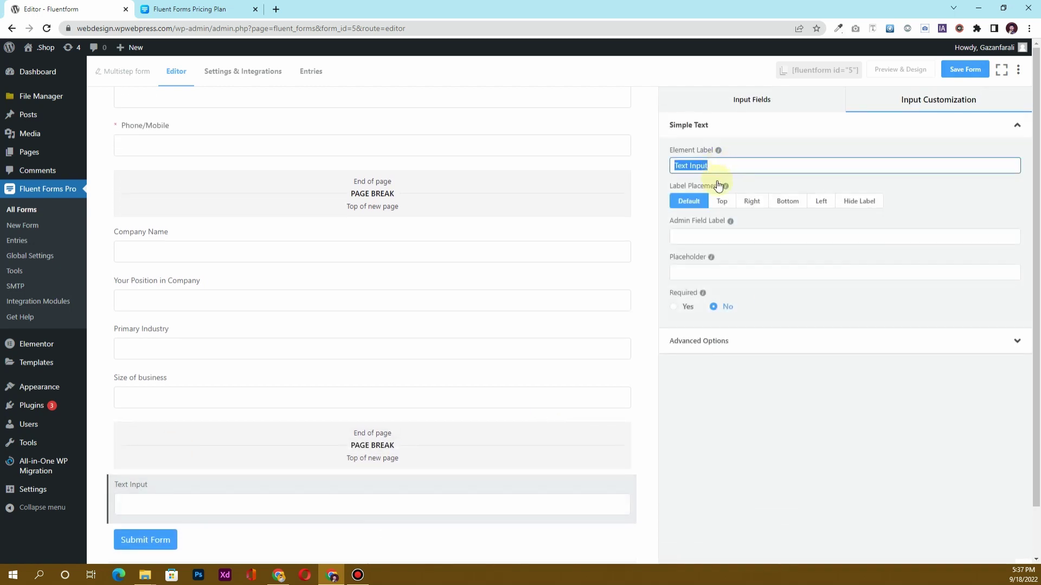
text(What is the siz)
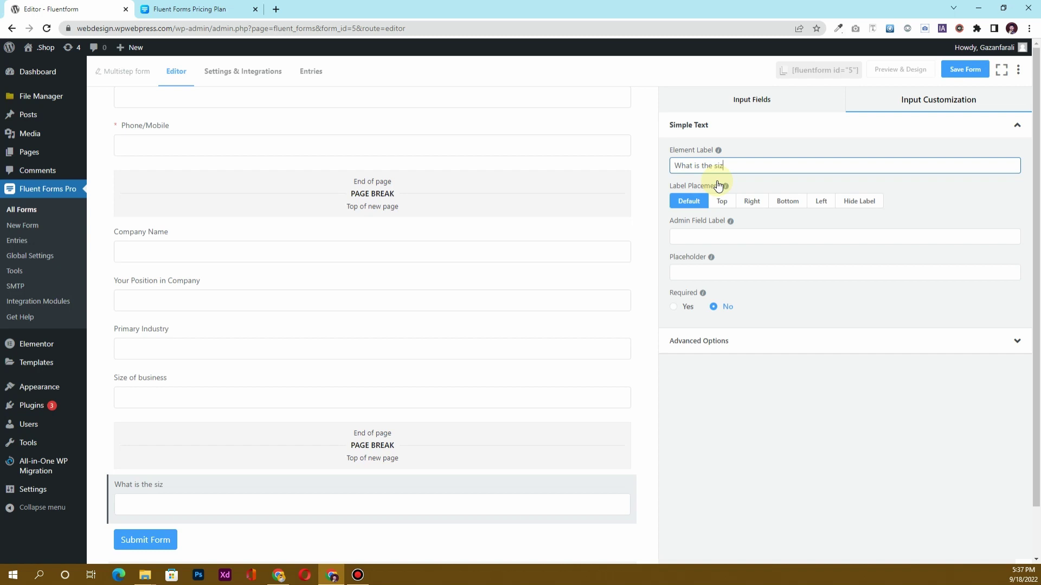
text(e of business that you are t)
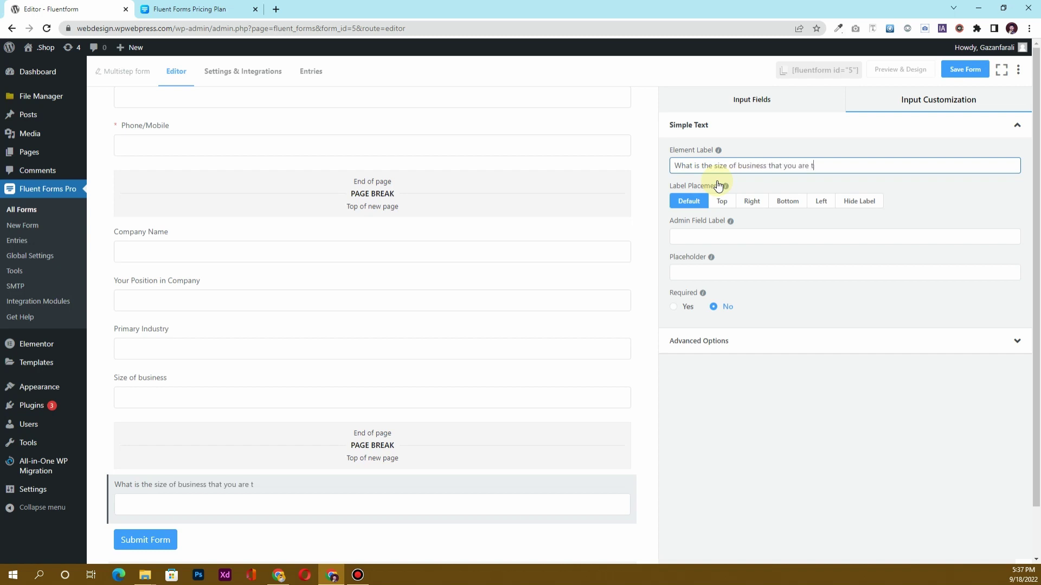
text(argeting?)
Add a Check Box field directly below the question about the targeted business size.
click(753, 100)
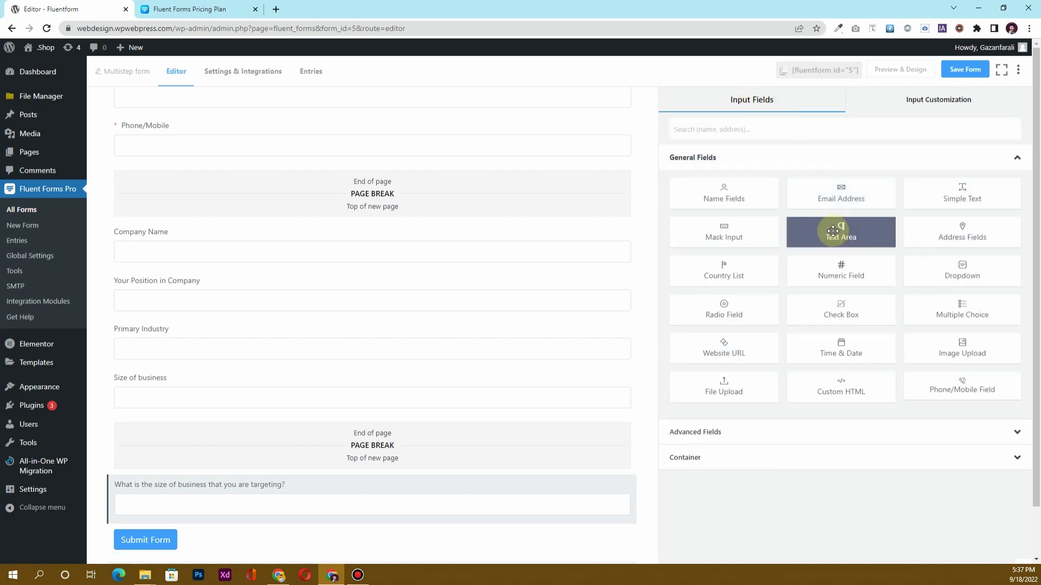
drag(827, 312, 163, 434)
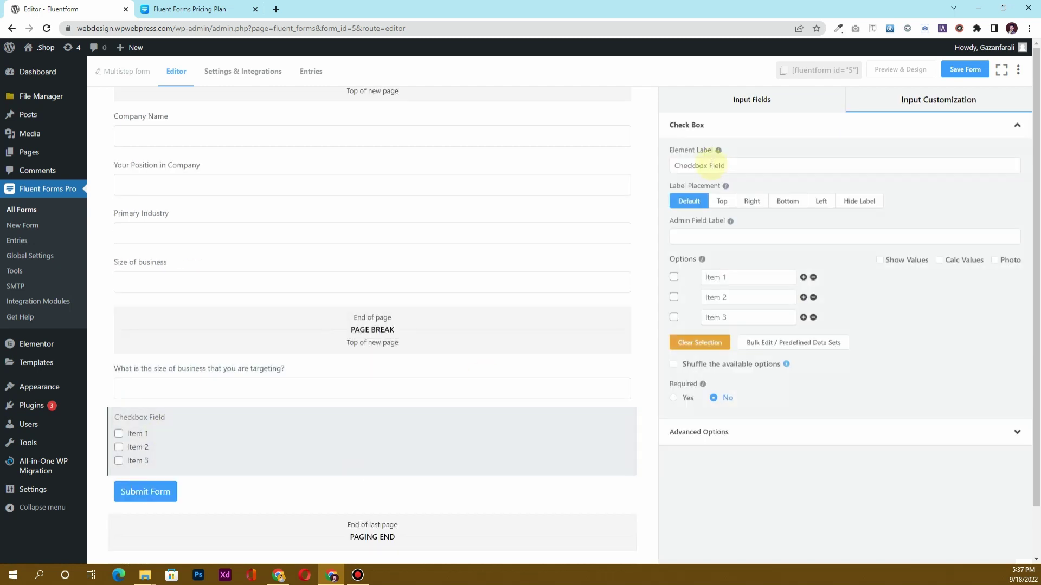
triple_click(711, 165)
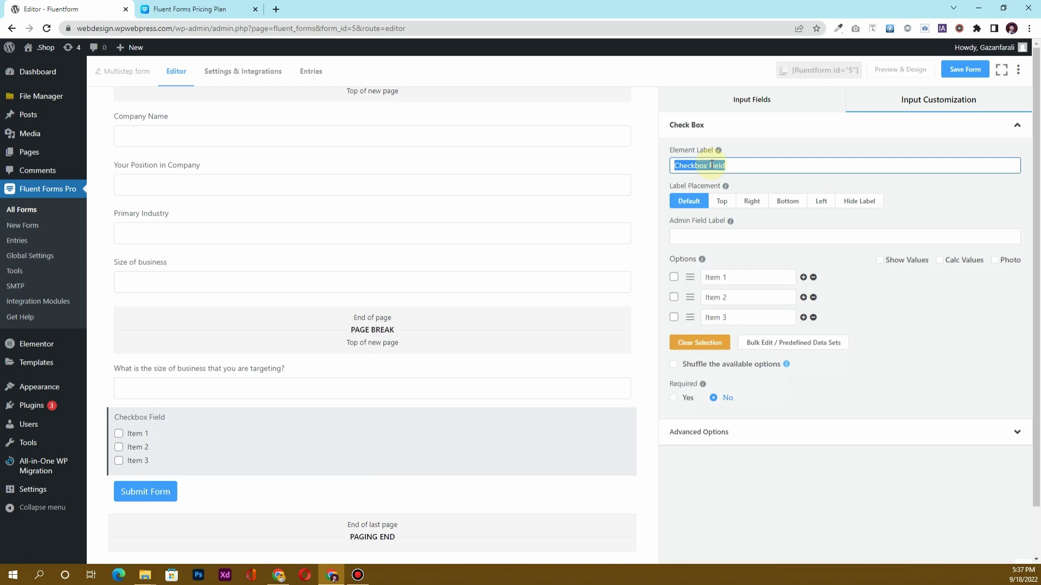
text({;ease se;ect that)
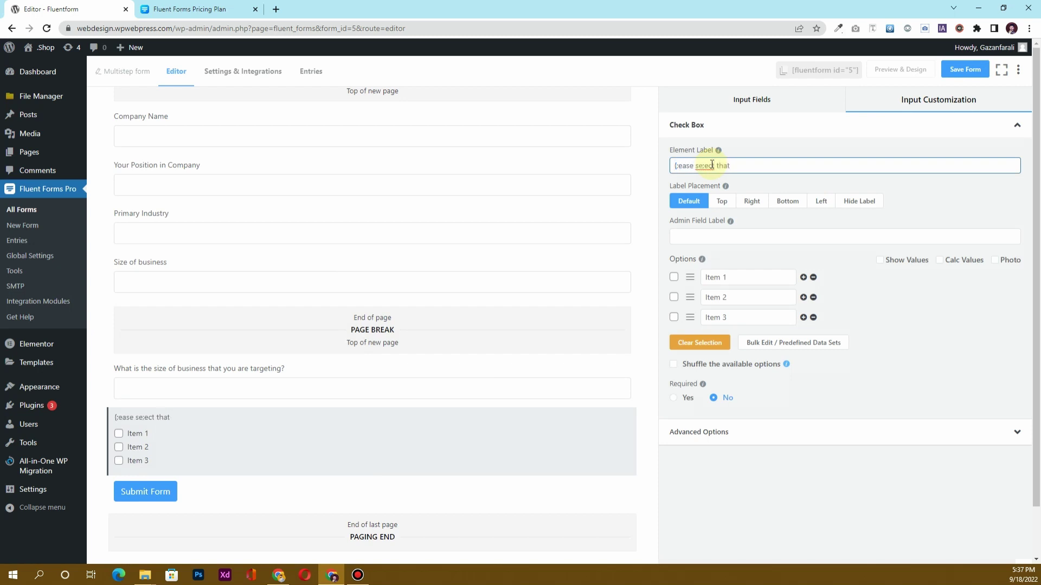
key(BackSpace)
key(BackSpace)
key(BackSpace)
key(BackSpace)
key(BackSpace)
key(BackSpace)
key(BackSpace)
key(BackSpace)
key(BackSpace)
key(BackSpace)
key(BackSpace)
key(BackSpace)
key(BackSpace)
key(BackSpace)
key(BackSpace)
key(BackSpace)
key(BackSpace)
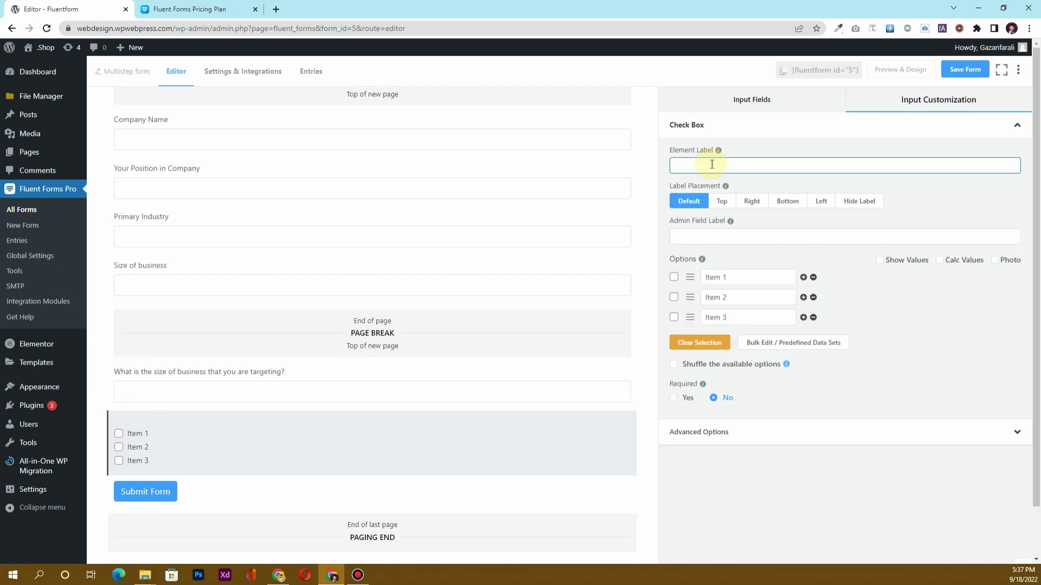
Label the checkbox field "Please select that apply".
text(Please sel)
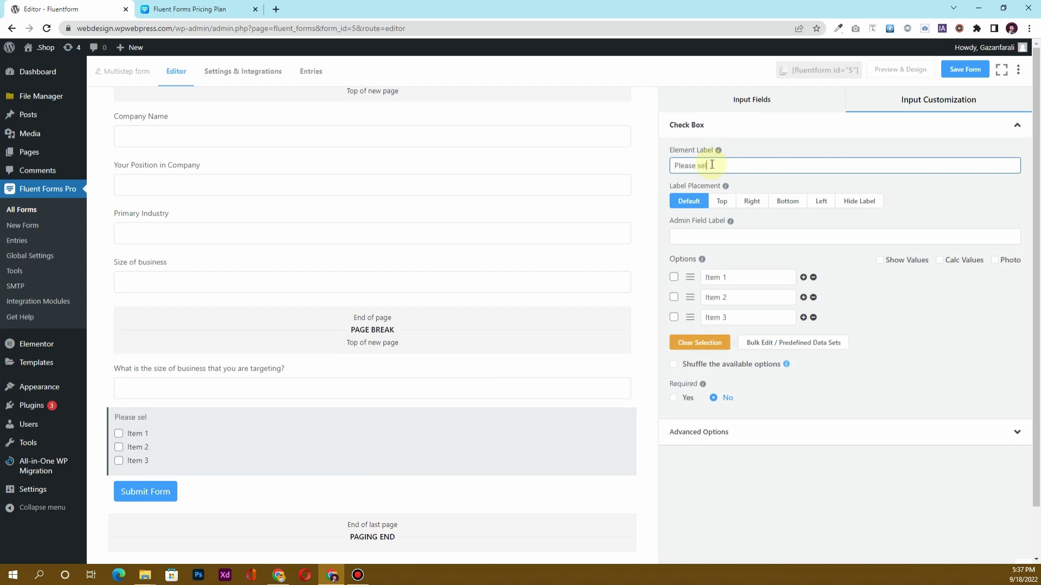
text(ct that applu)
key(BackSpace)
text(y)
Set the checkbox options to "I need access to a database/call list" and "I need help creating list", and remove the third option.
triple_click(726, 276)
text(I)
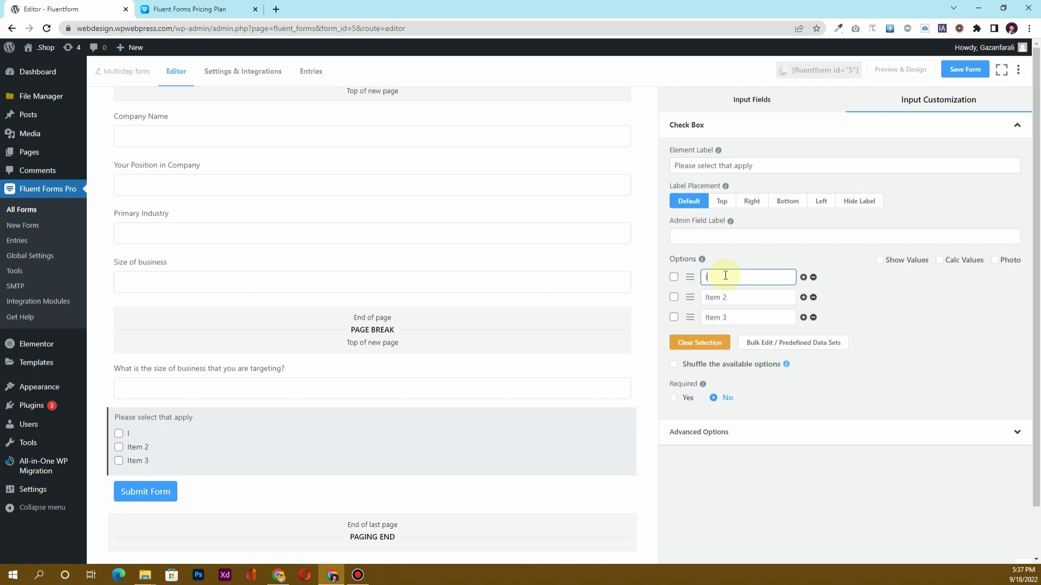
text( need access to a database)
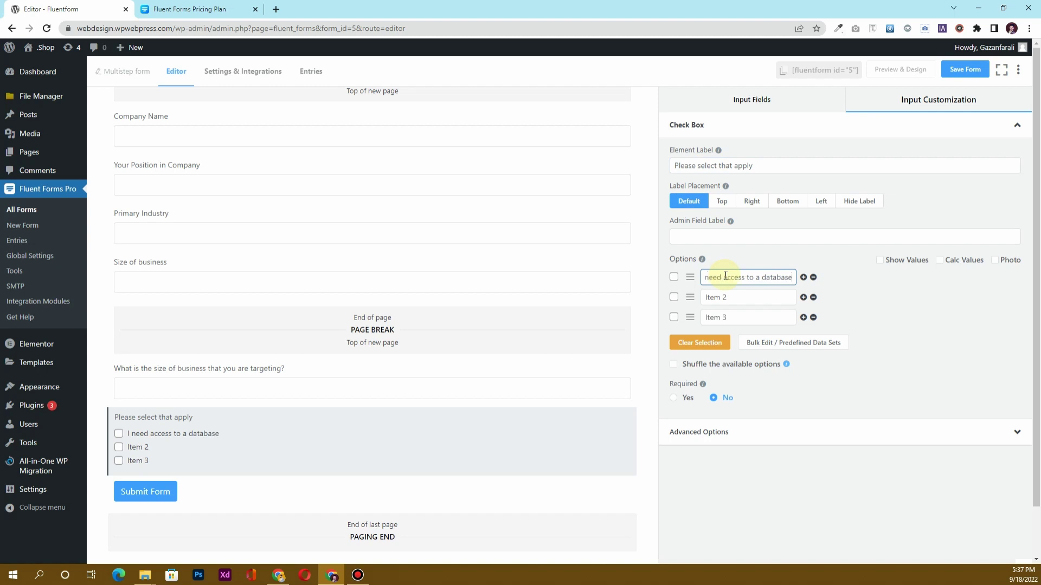
text(/call list)
triple_click(752, 305)
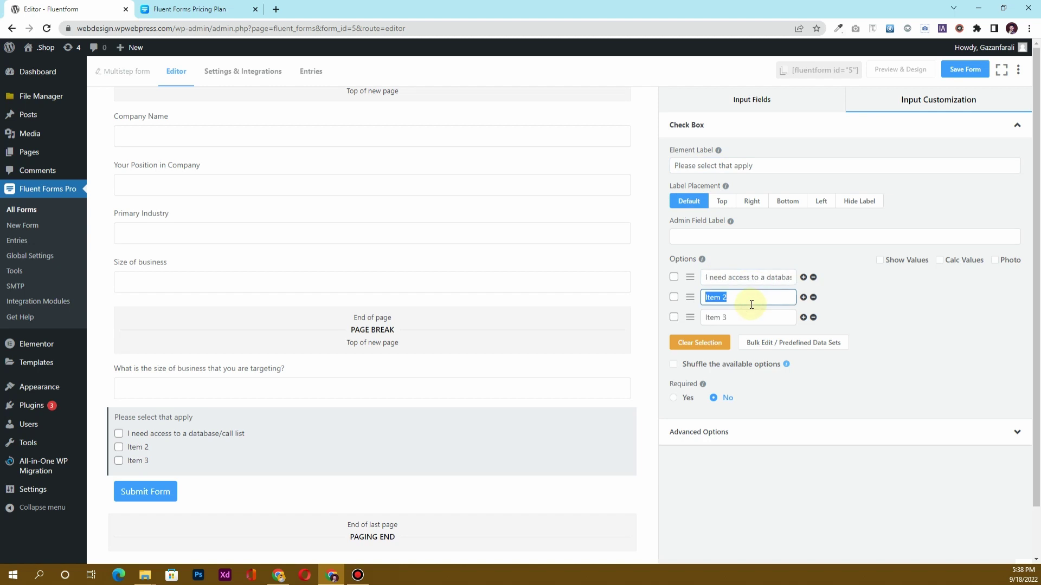
text(I need help creating list)
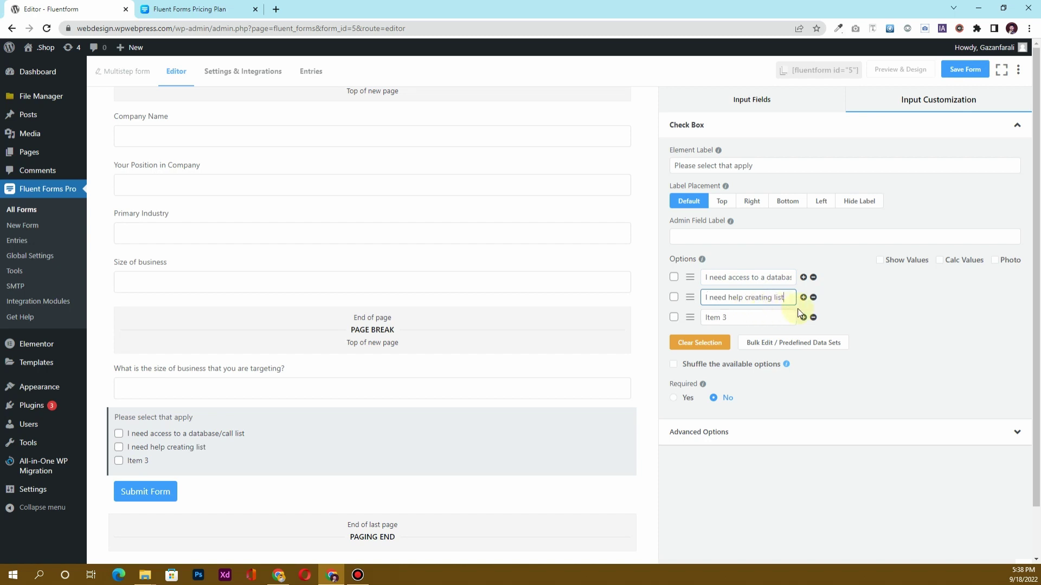
click(814, 317)
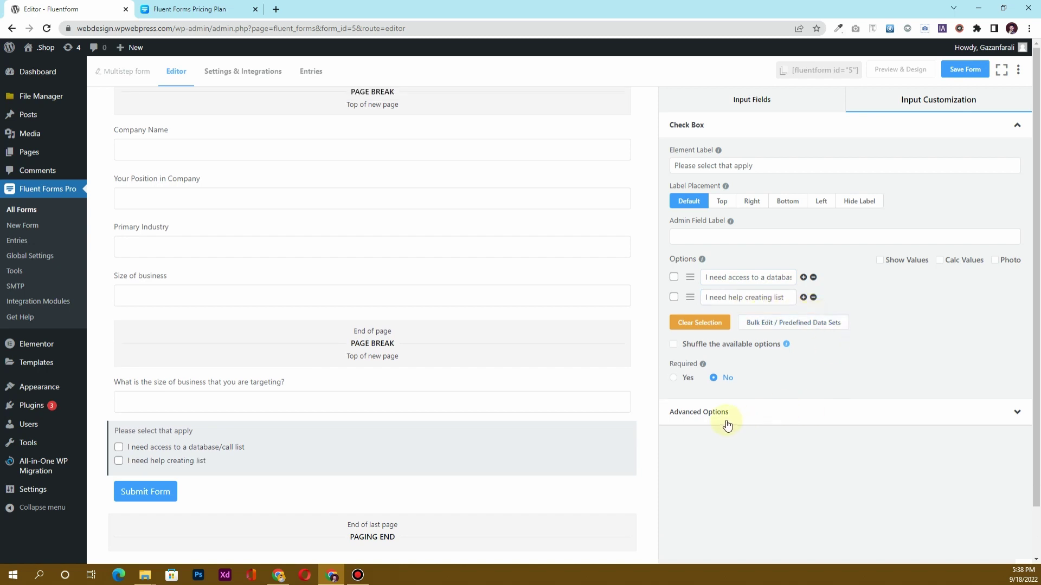
Set the checkbox field's layout to 2-Column Layout in its advanced options.
click(726, 420)
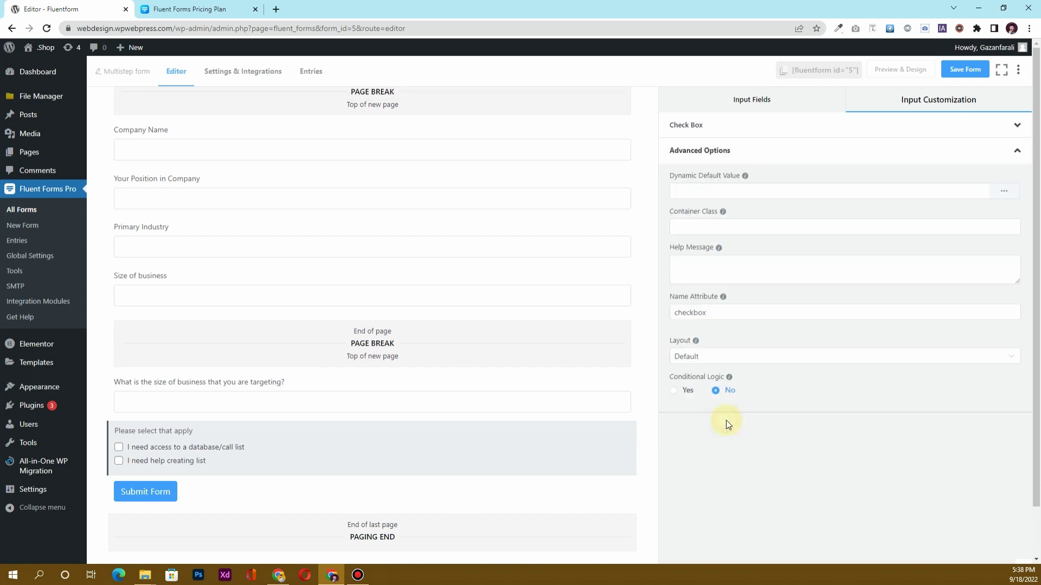
click(708, 359)
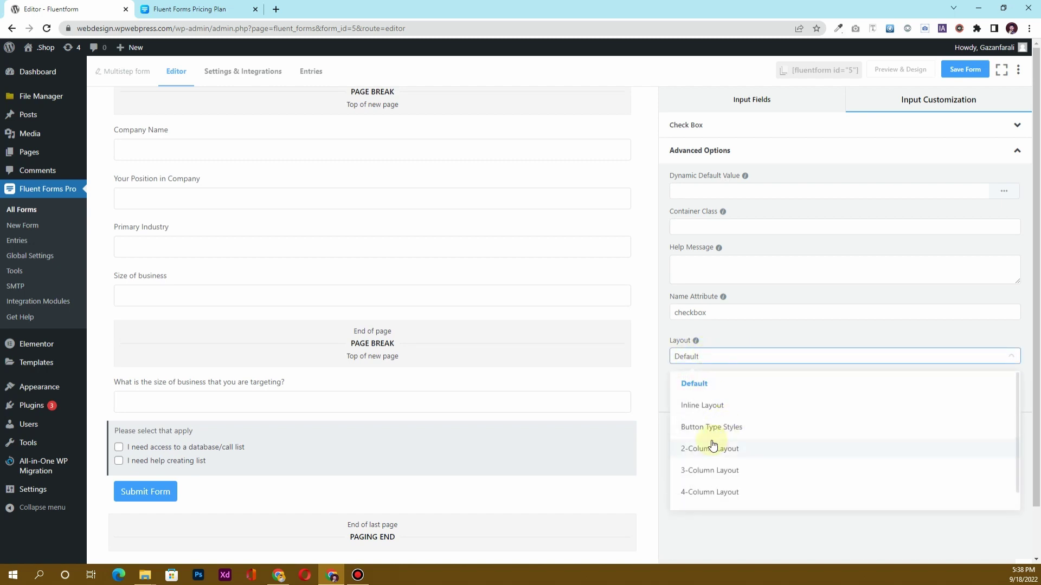
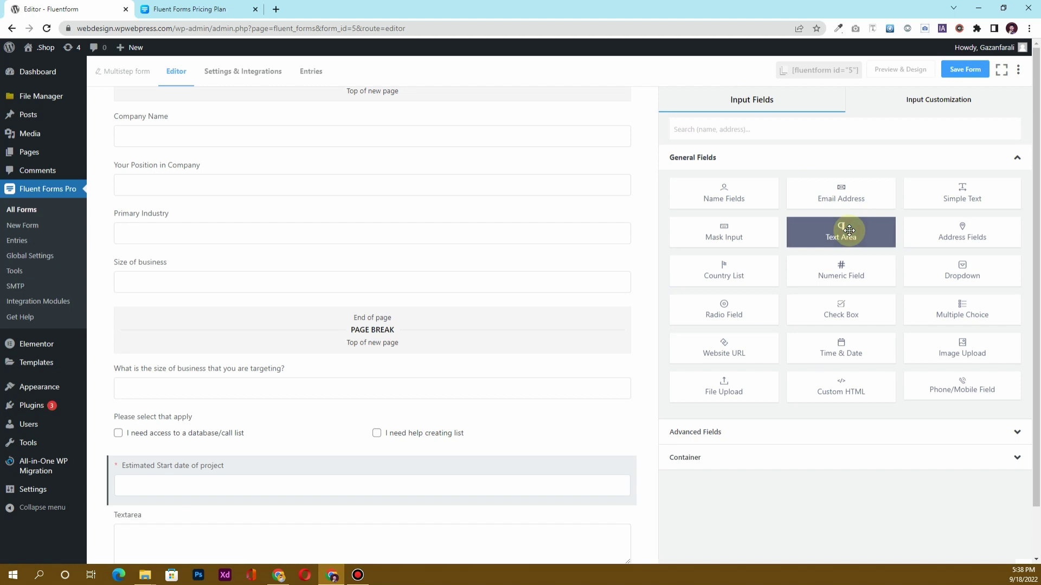
Label the text area "Tell us what your campaign is about: aka (what does your company do and what are your offering to are potential customers?)".
scroll(500, 462, down, 2)
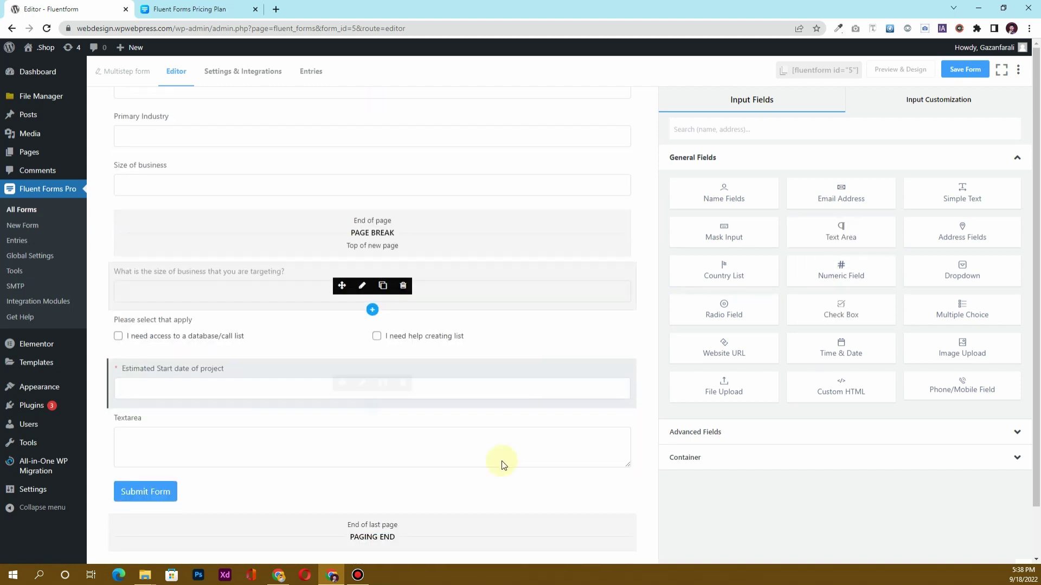
click(362, 440)
double_click(736, 167)
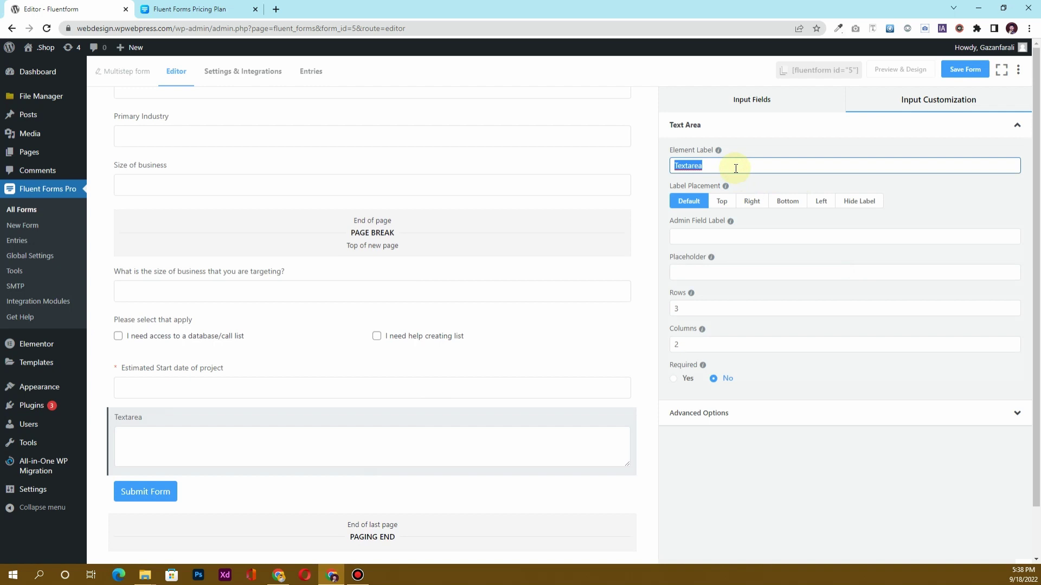
text(Tell us what your)
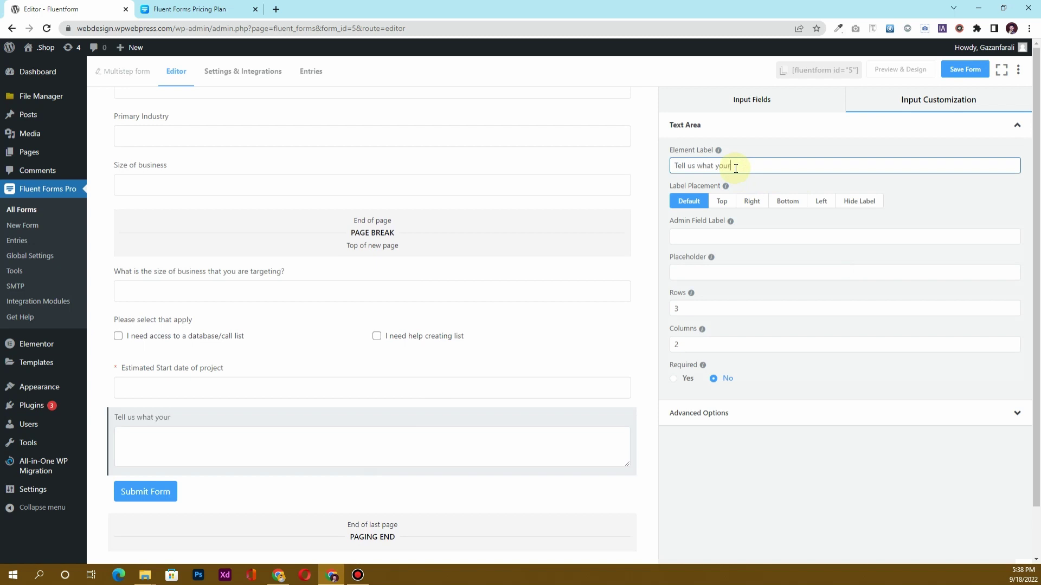
text( campaign is about: aka)
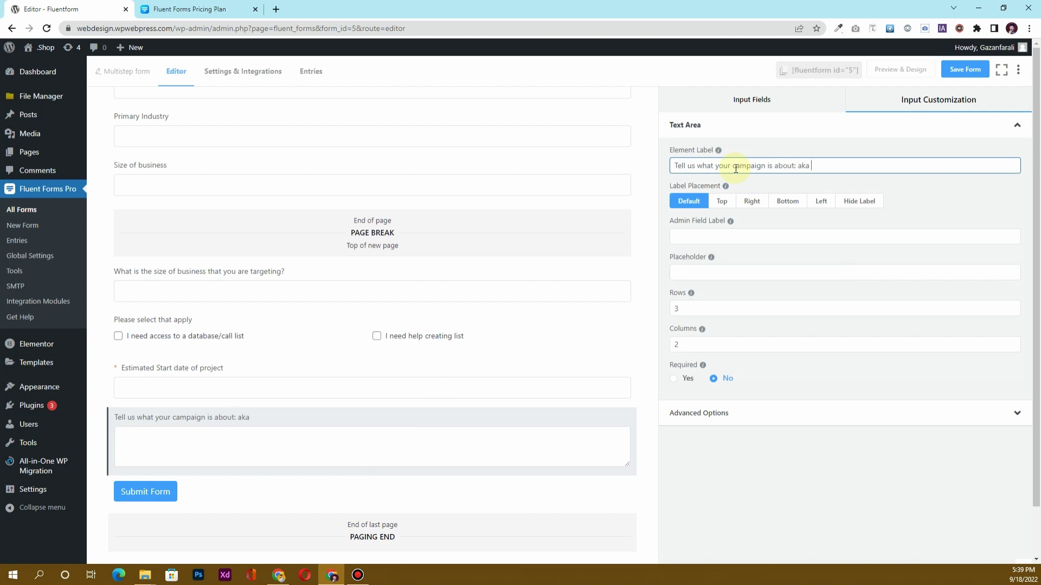
text((wjat does)
key(BackSpace)
key(BackSpace)
key(BackSpace)
key(BackSpace)
key(BackSpace)
key(BackSpace)
key(BackSpace)
key(BackSpace)
text(hat does your comapny do)
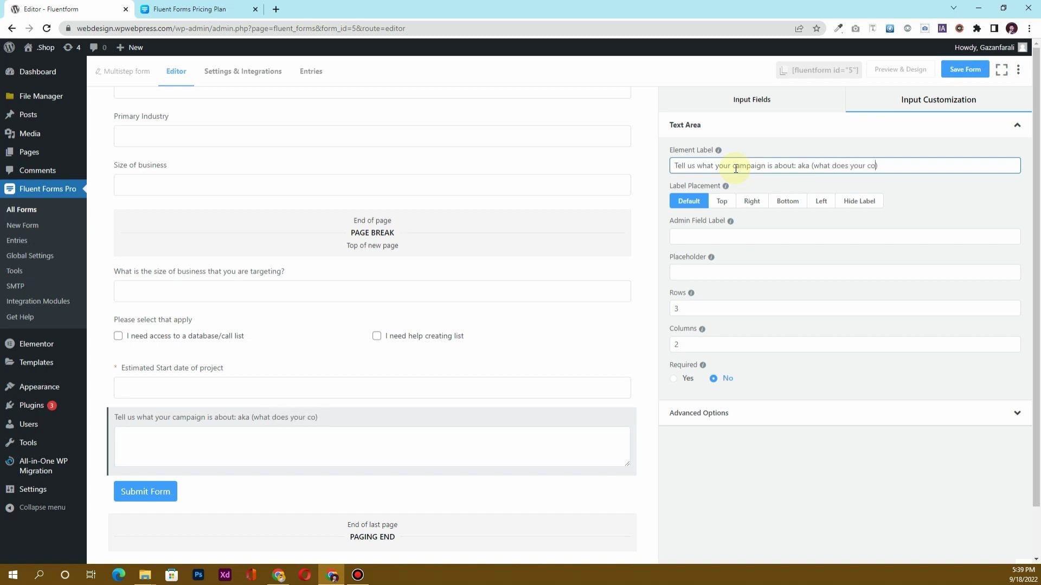
text( and what are)
text( your off)
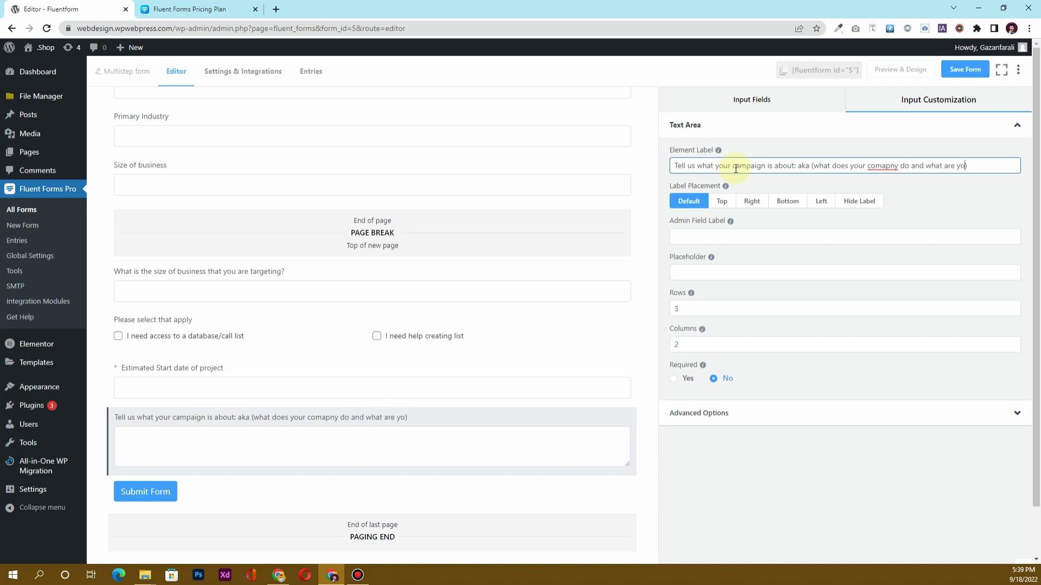
text(erign to)
text( nre potentia)
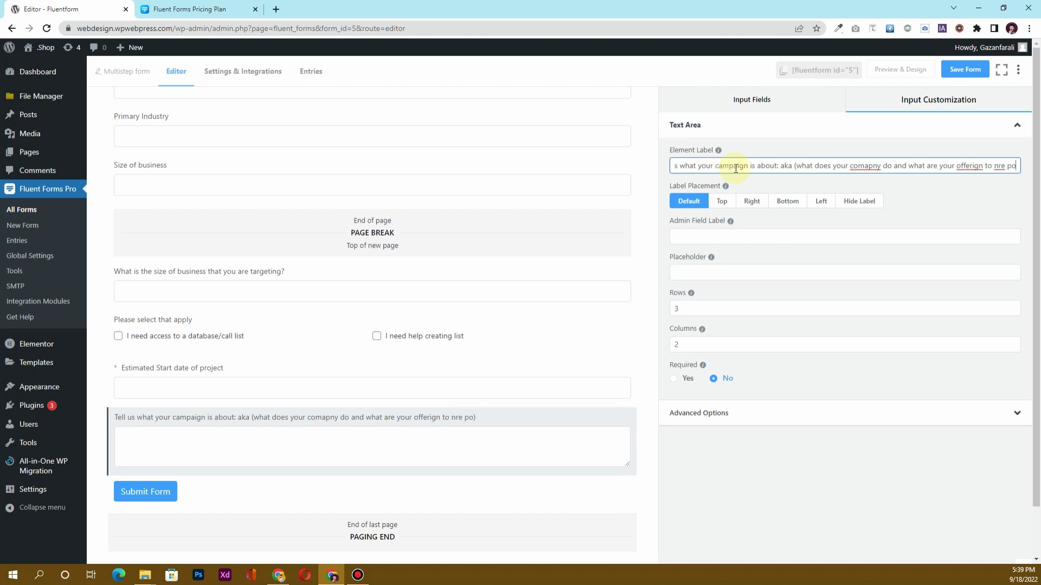
text(l c)
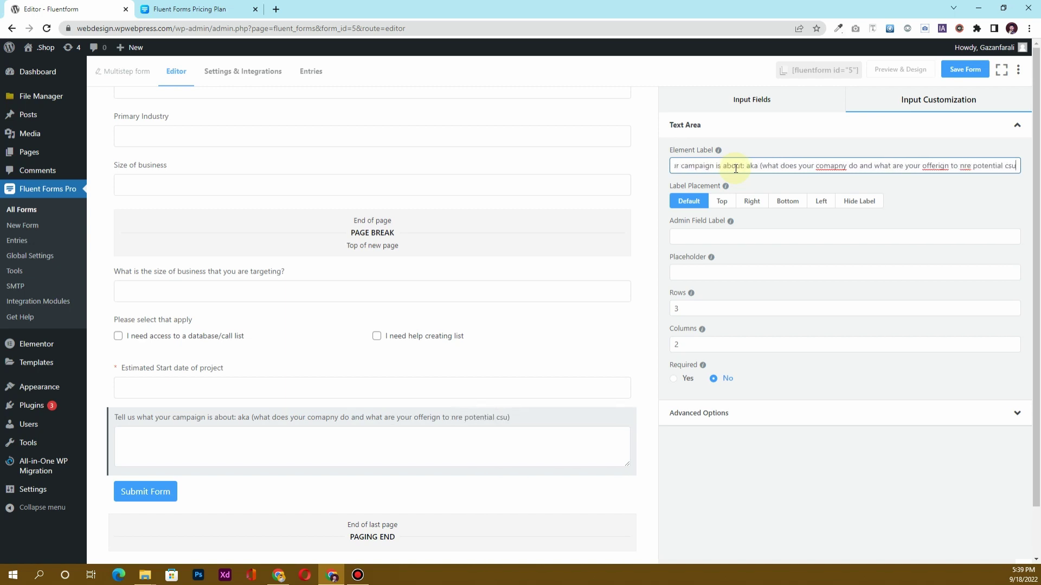
text(ust)
right_click(843, 166)
click(936, 169)
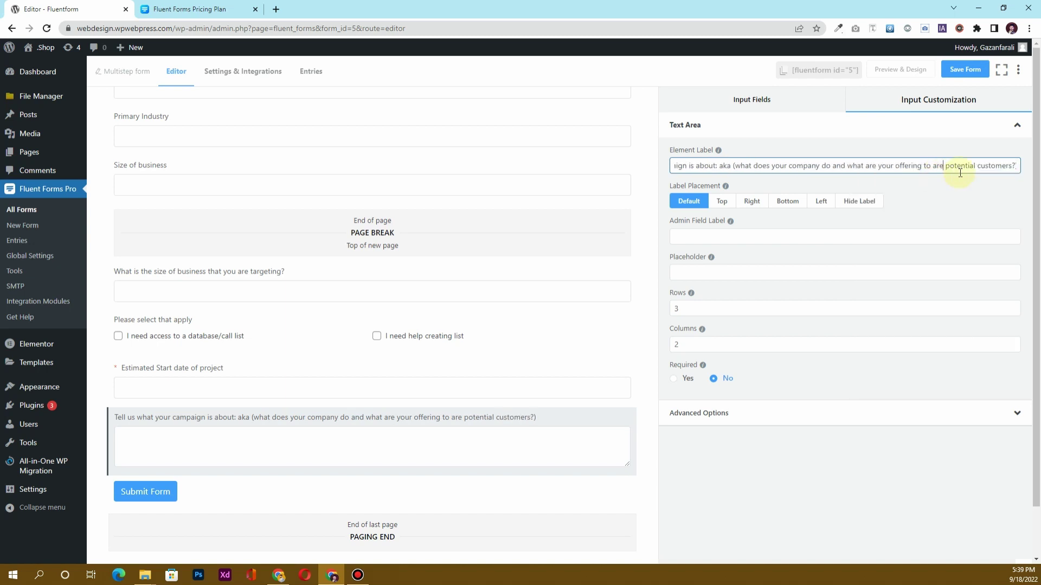
Set the campaign description text area's height to 5 rows.
click(248, 433)
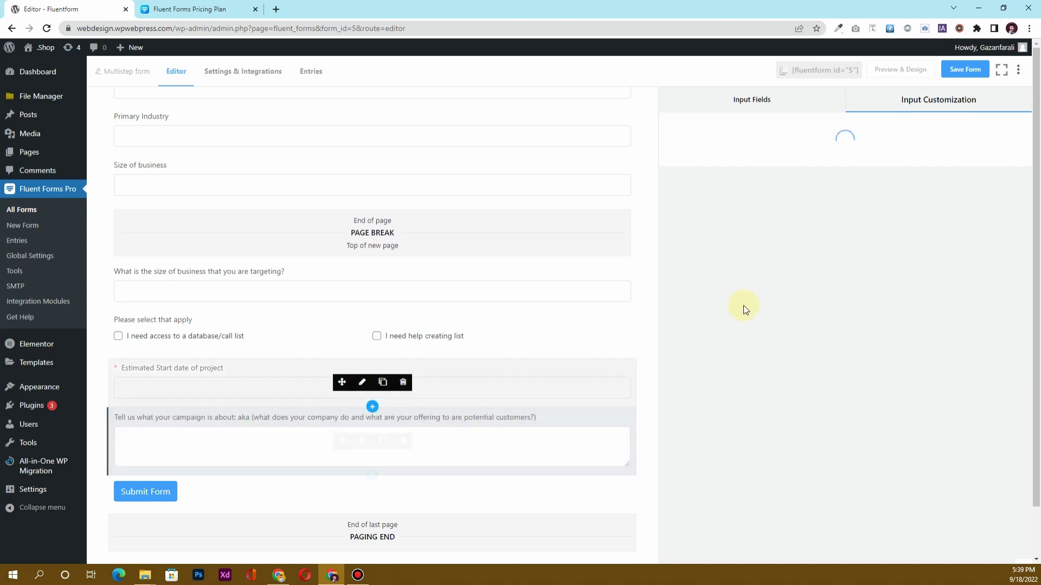
drag(686, 313, 670, 308)
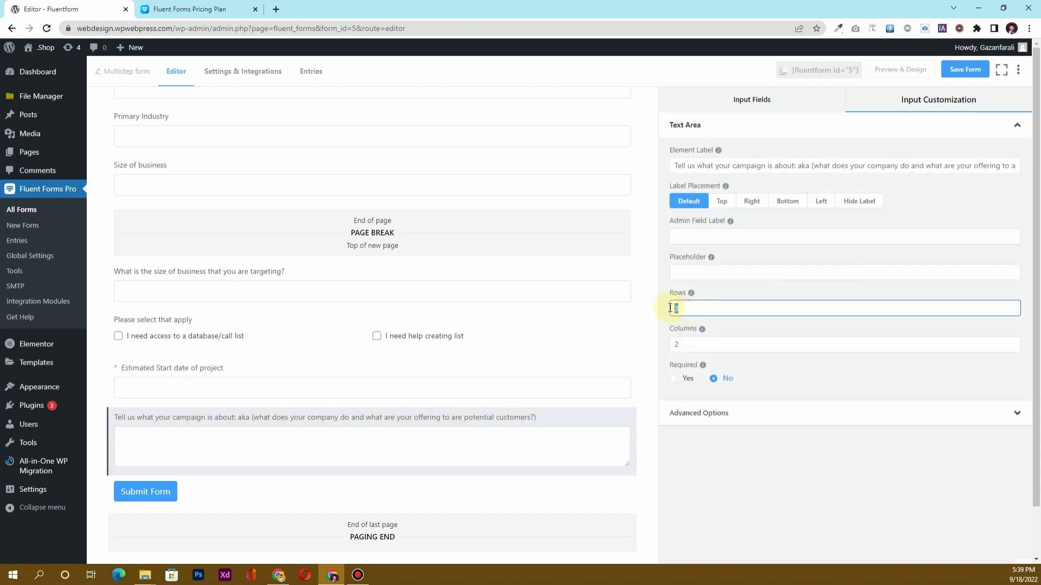
text(4)
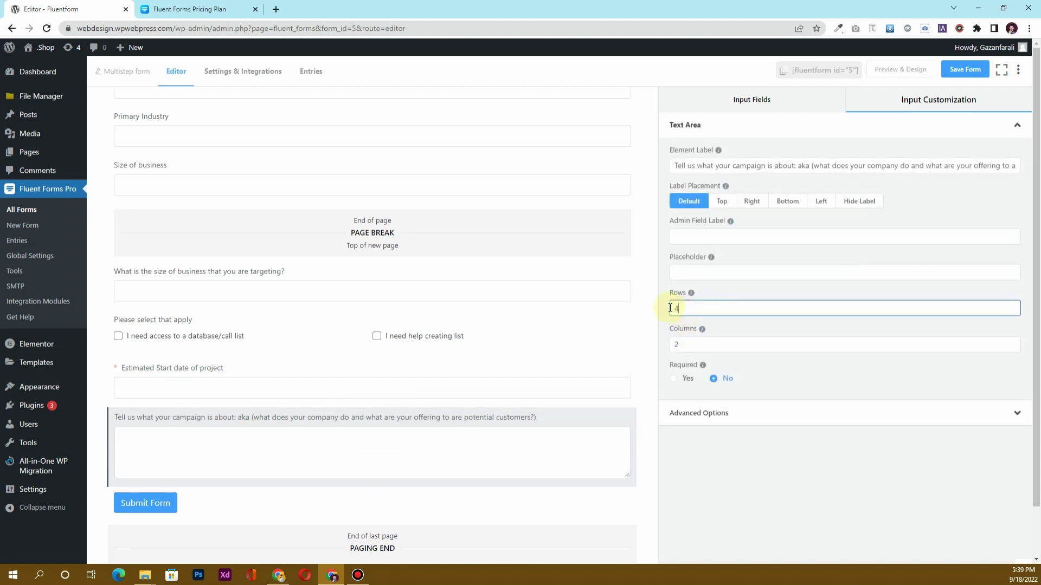
key(BackSpace)
text(5)
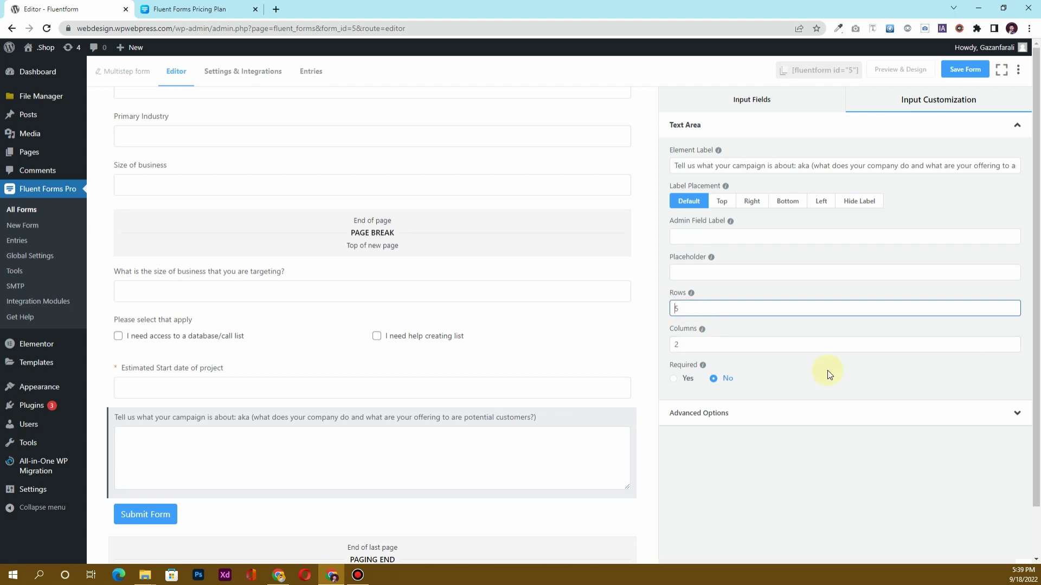
Add a Multiple Choice field directly below the campaign description text area and open its settings.
scroll(464, 376, down, 1)
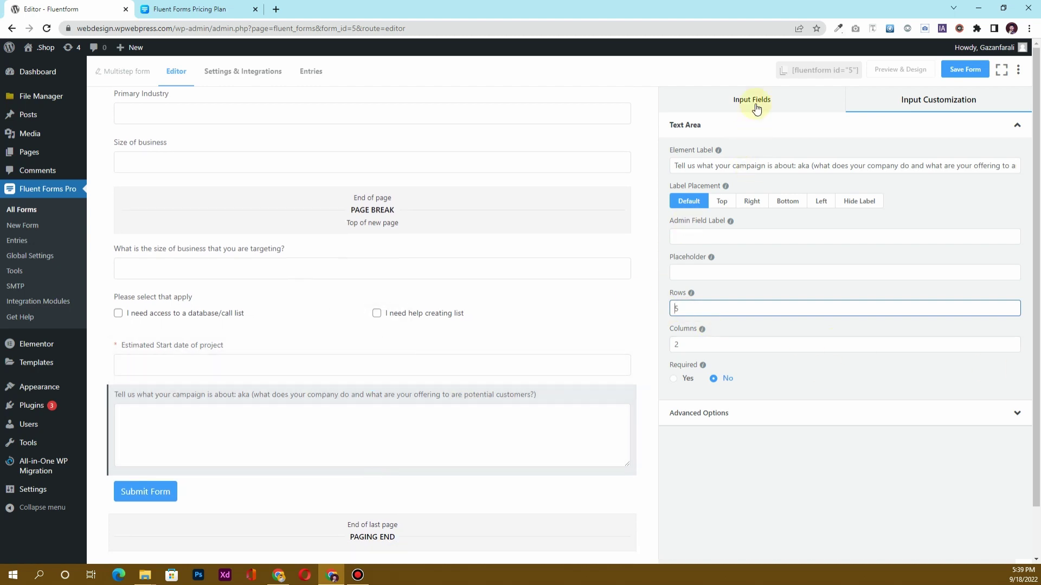
click(753, 111)
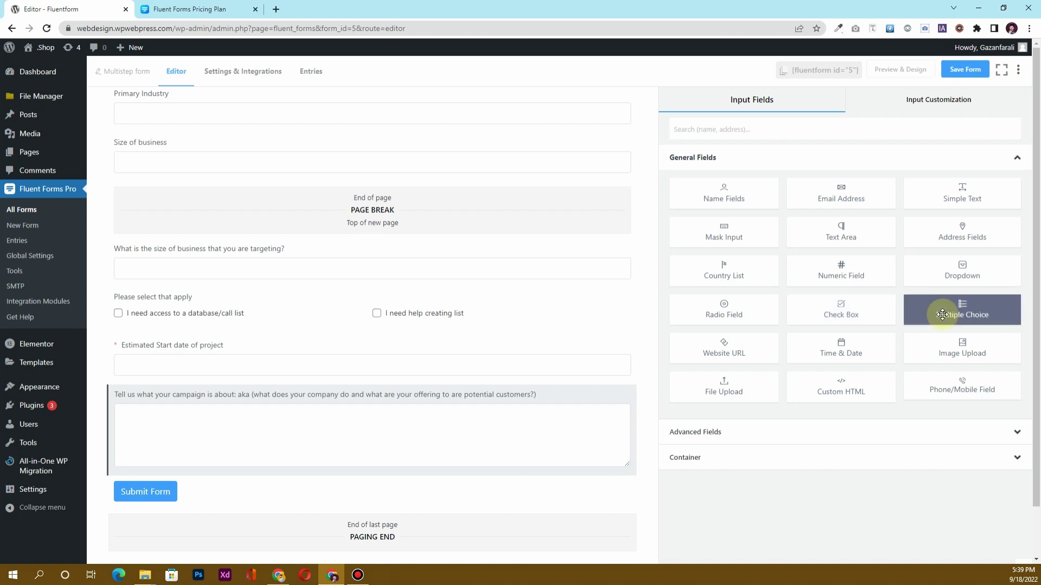
drag(942, 315, 262, 379)
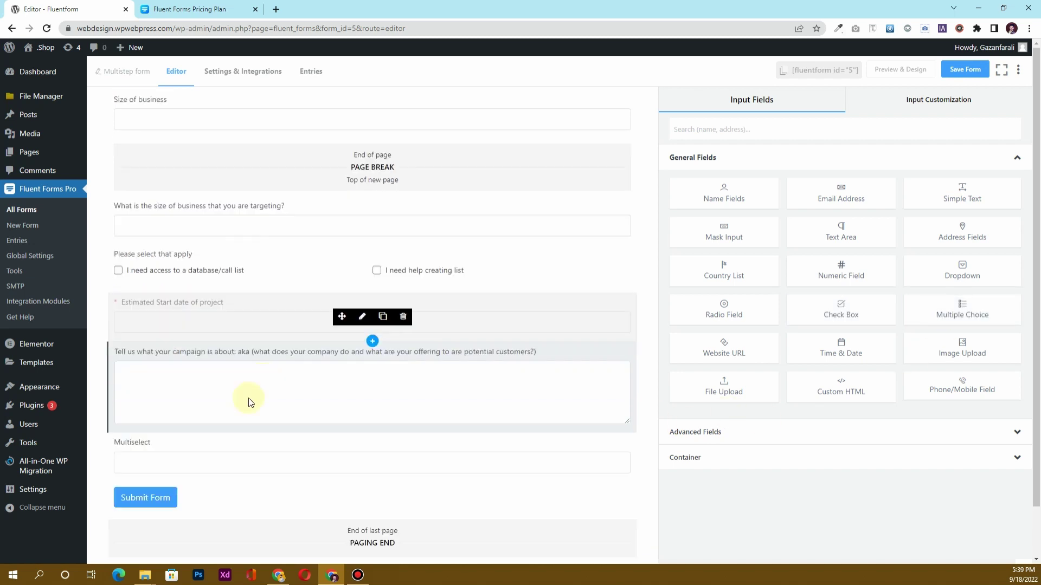
click(186, 462)
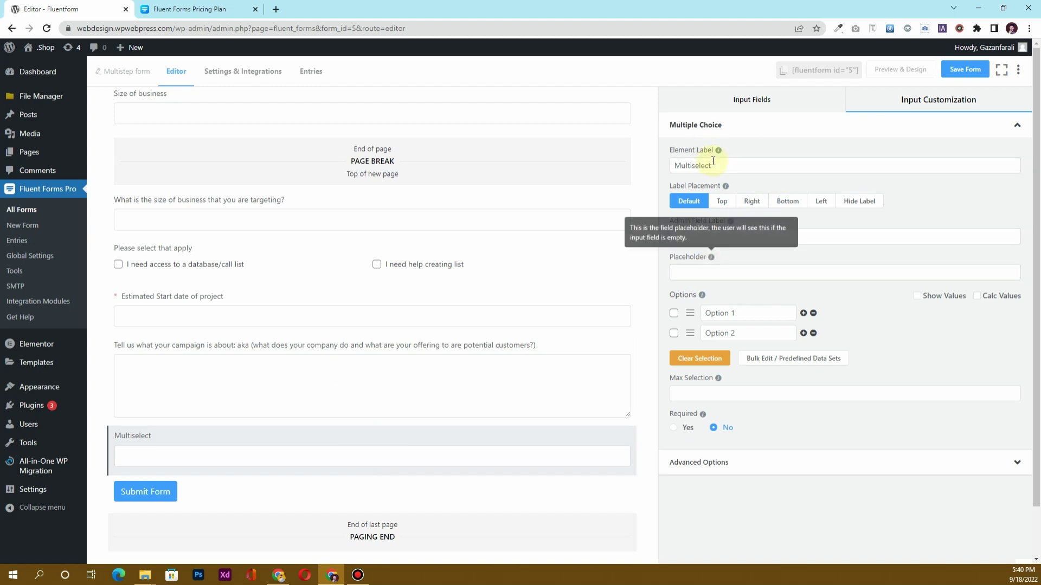
click(707, 274)
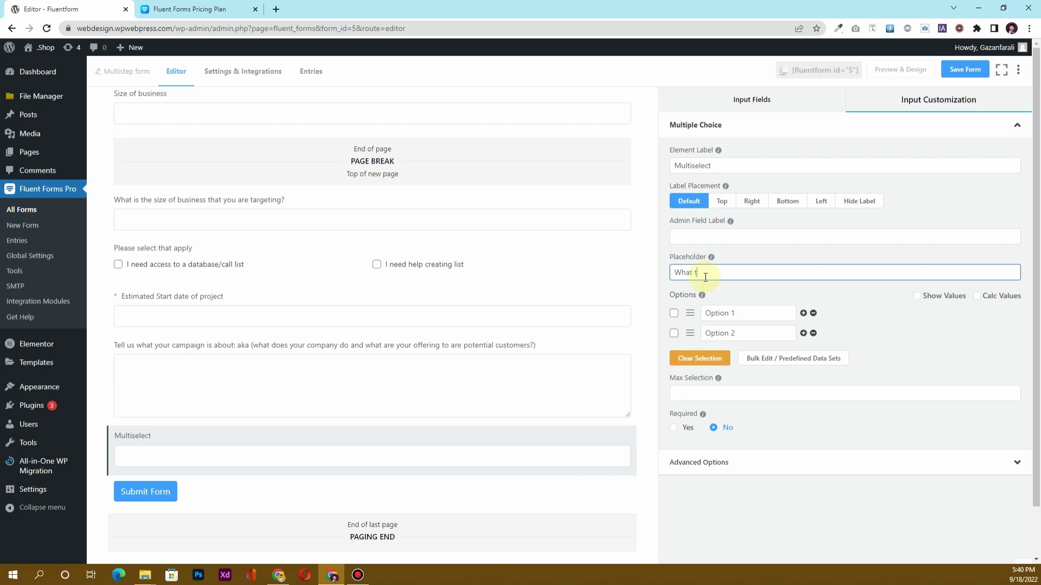
key(ctrl+a)
key(BackSpace)
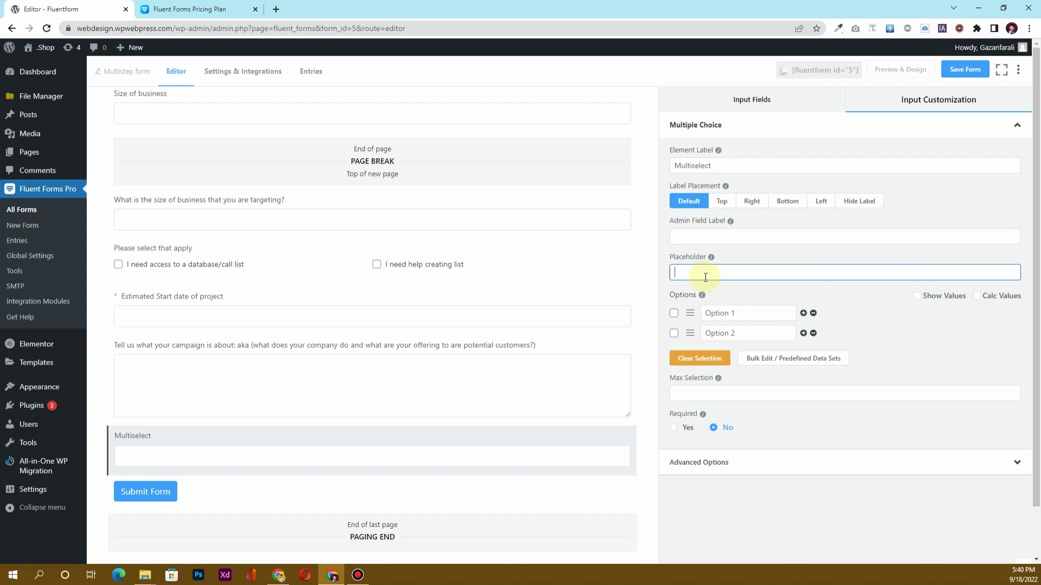
Label the Multiple Choice field "What type of services do you require?".
double_click(690, 165)
text(What t)
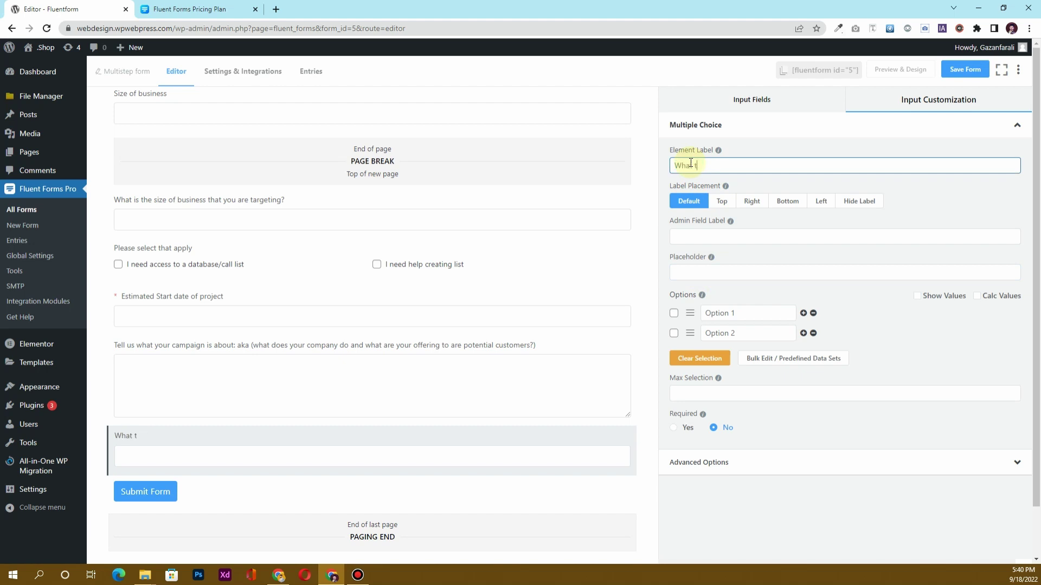
text(ype of services do you require?)
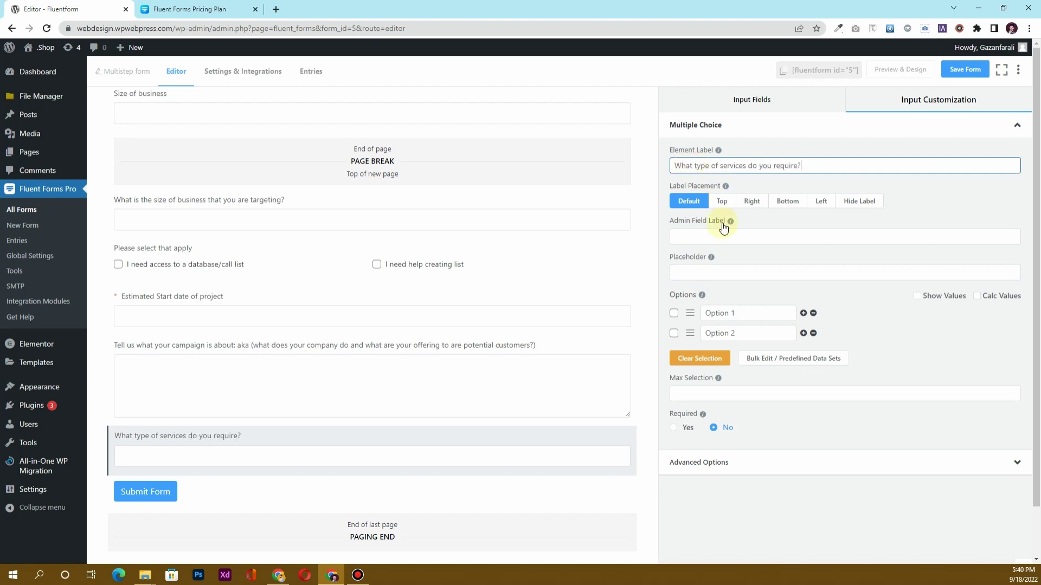
Set the first two options of the services question to "B2B Appointment Setting" and "Pre-Qualified Lead Generation".
triple_click(737, 312)
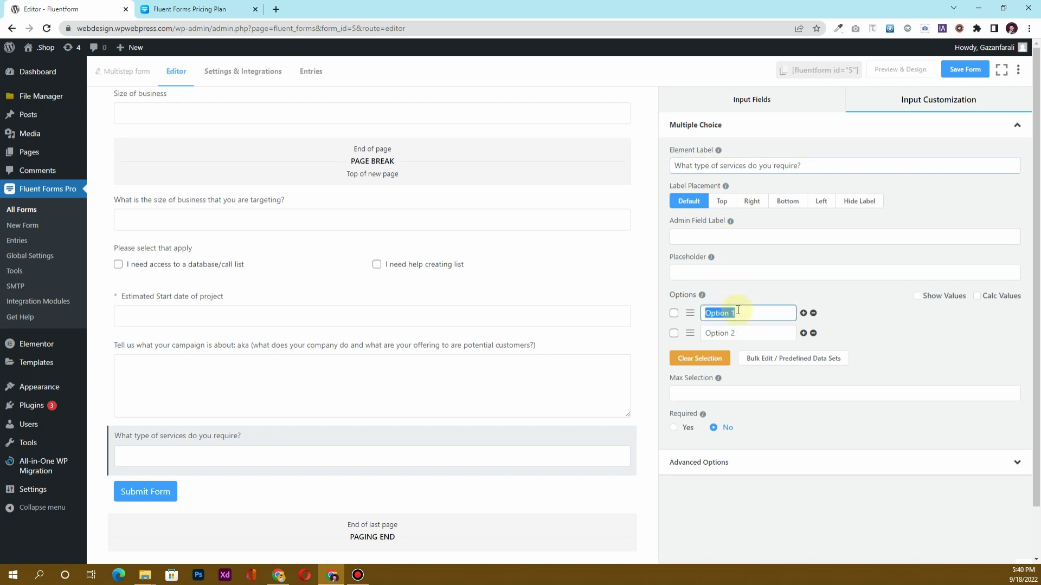
text(B2B Appointment Setting)
triple_click(746, 331)
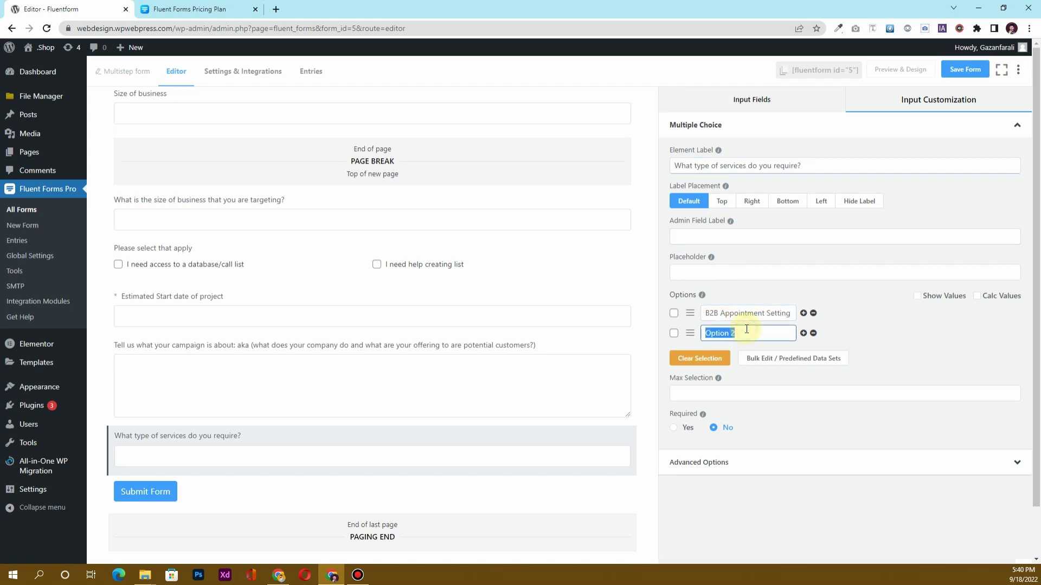
text(Pre)
text(-Qualified Lead Generation)
Add three more options to the services question: "Customer Satisfaction Survey", "Database Updating" and "Event Registration".
click(803, 333)
triple_click(765, 353)
text(Customer Satisf)
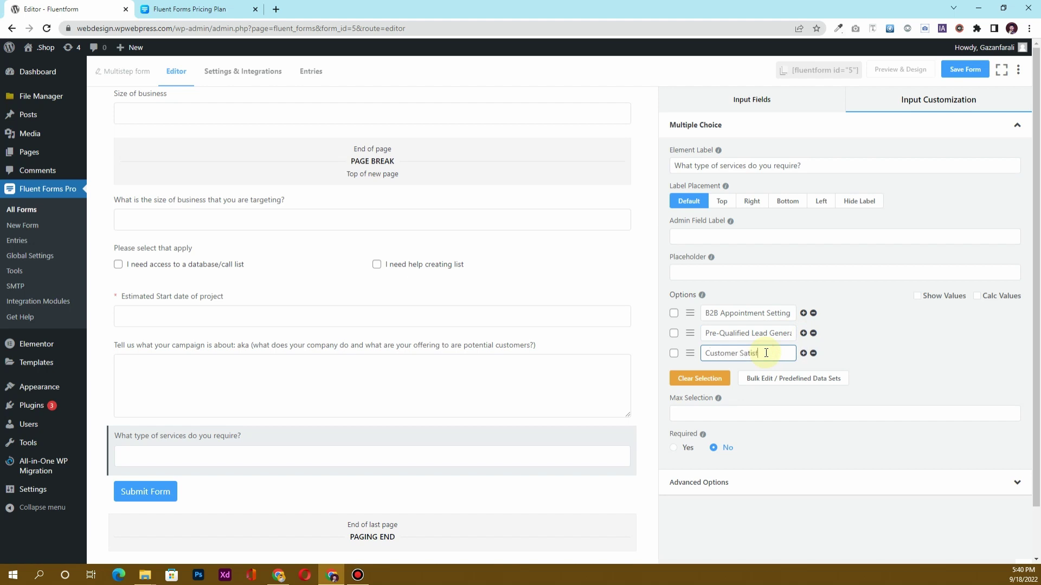
text(action Survey)
click(804, 353)
click(751, 377)
triple_click(750, 377)
text(Database Updating)
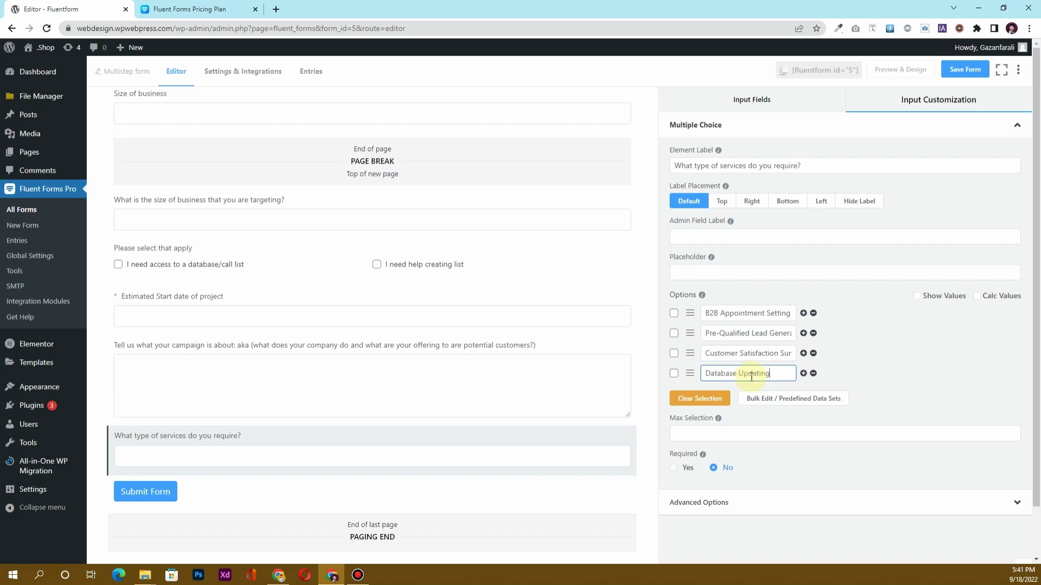
click(804, 373)
triple_click(728, 393)
text(Event Registration)
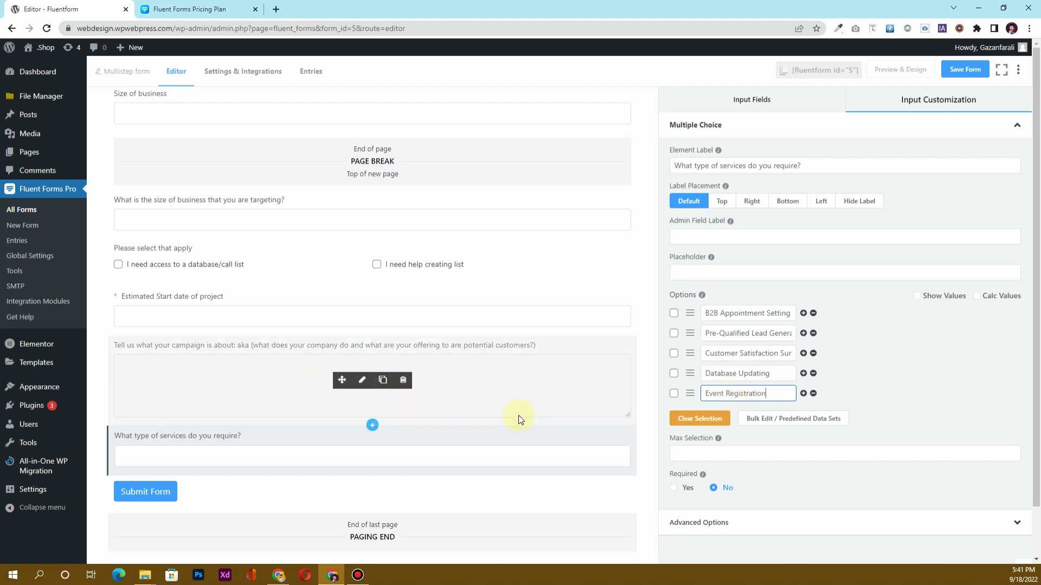
click(547, 440)
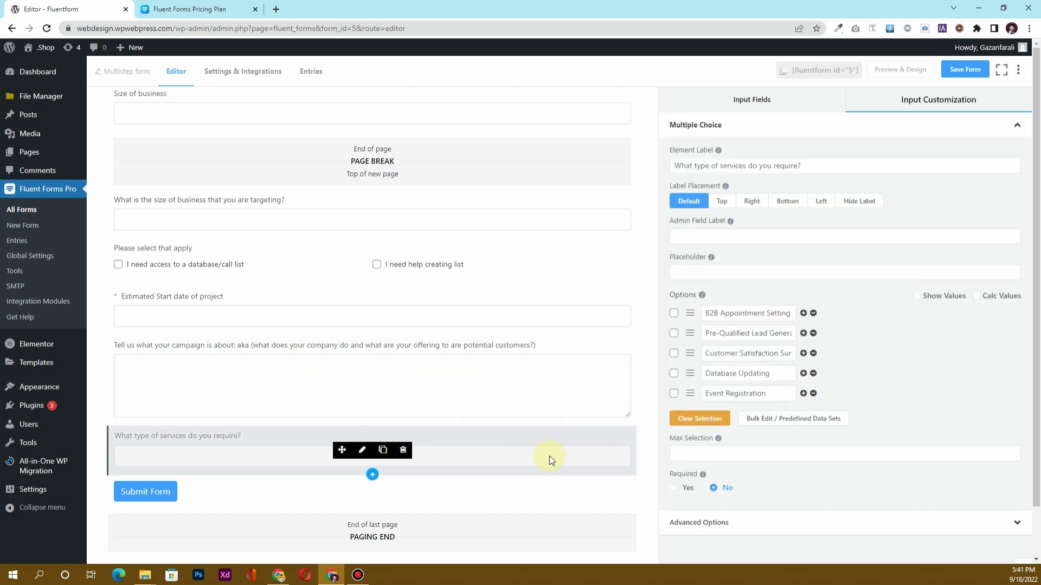
click(549, 457)
Add a Website URL field on the first page, between the Phone/Mobile field and the page break.
scroll(480, 429, up, 1)
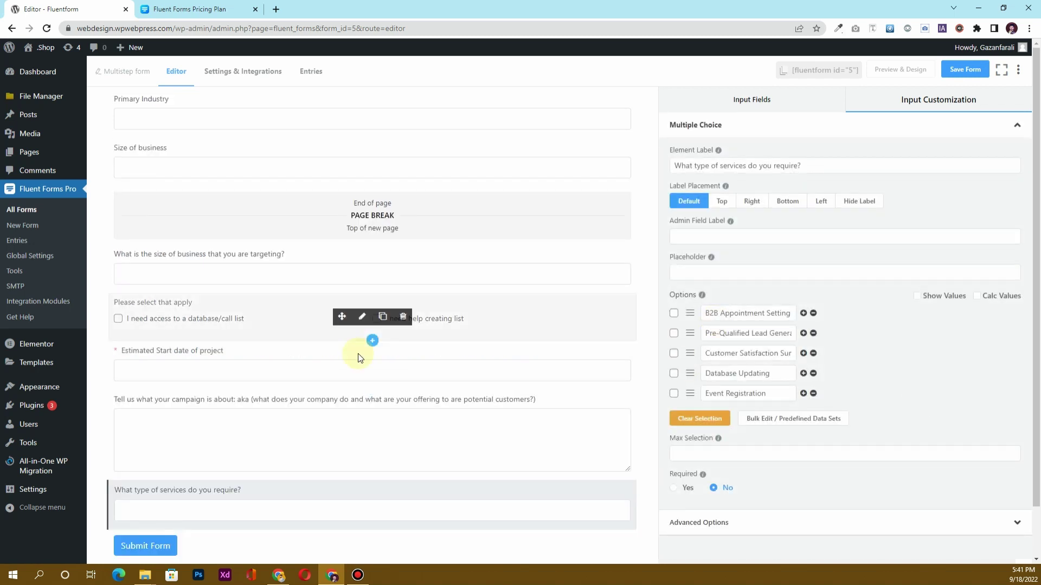
scroll(358, 355, up, 6)
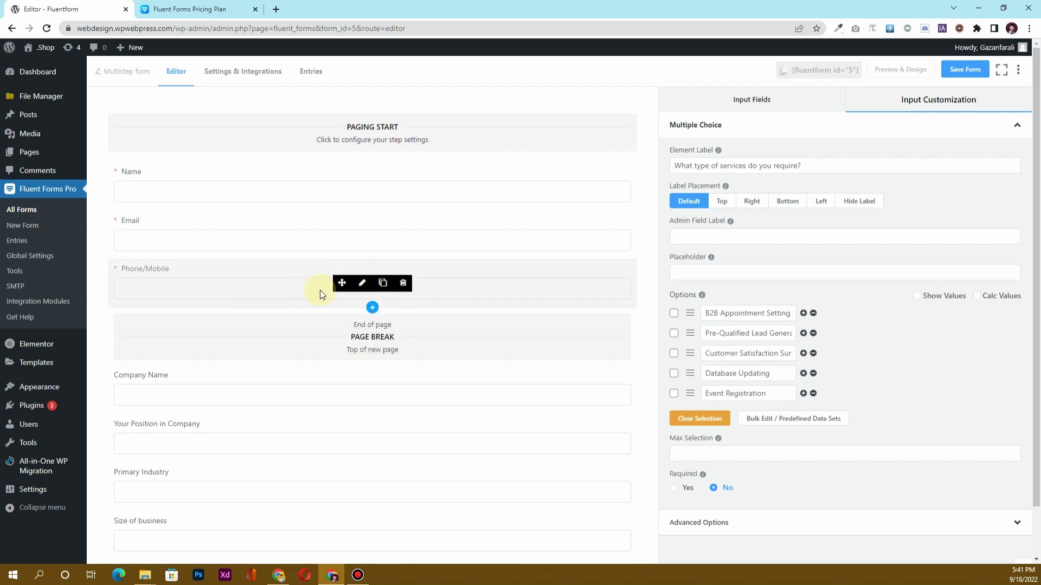
click(739, 100)
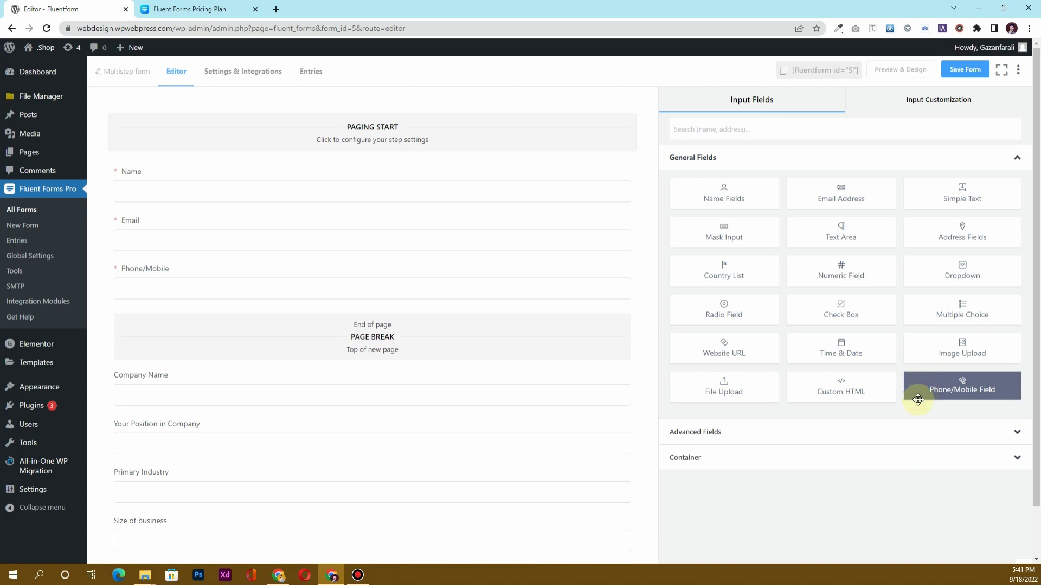
drag(723, 347, 338, 306)
Label the new URL field on the first page "Your website URL".
click(258, 328)
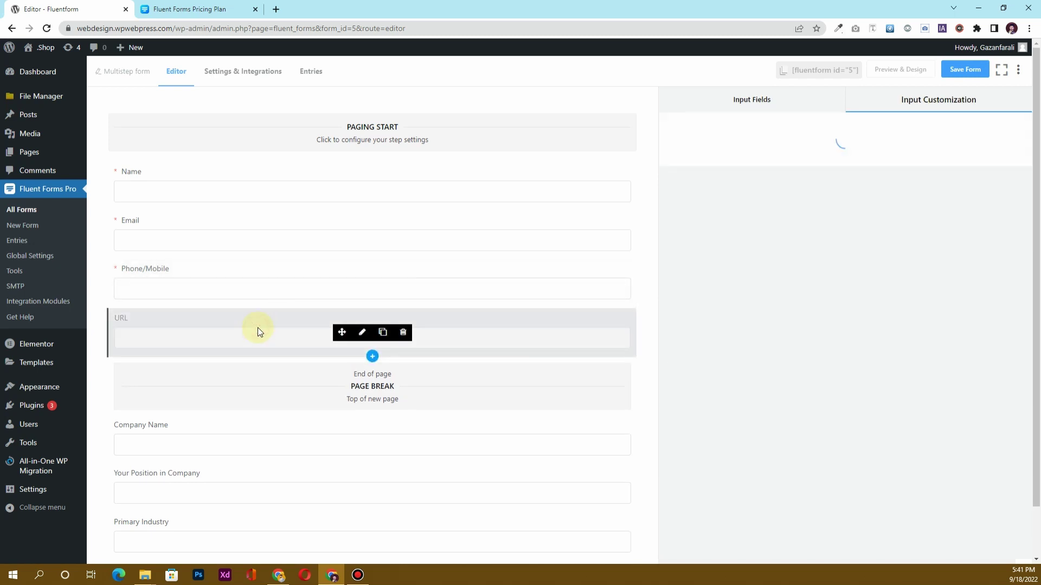
drag(718, 169, 653, 165)
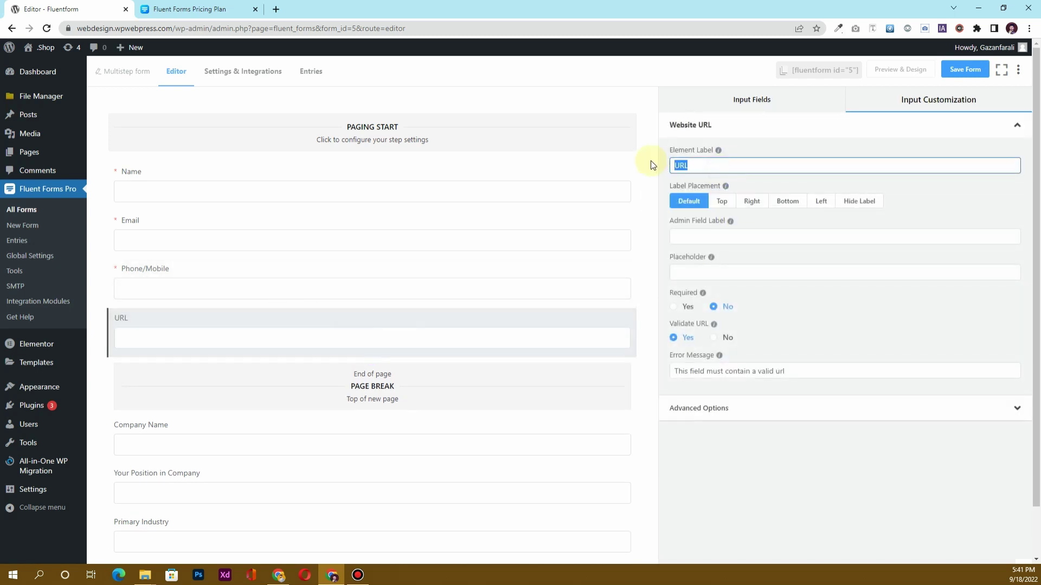
text(Your website URL)
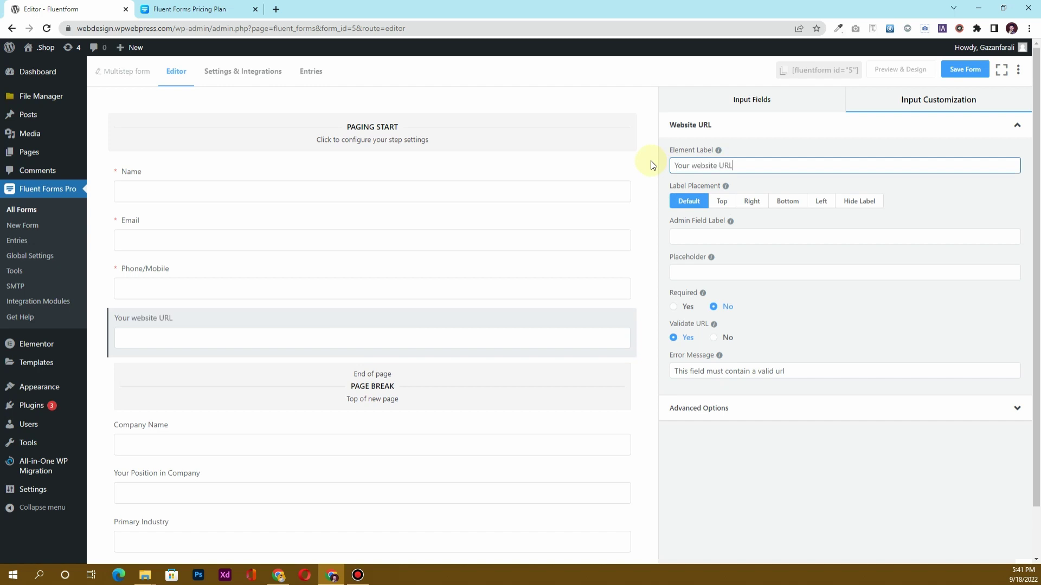
Make the website URL field required and save the form.
click(681, 309)
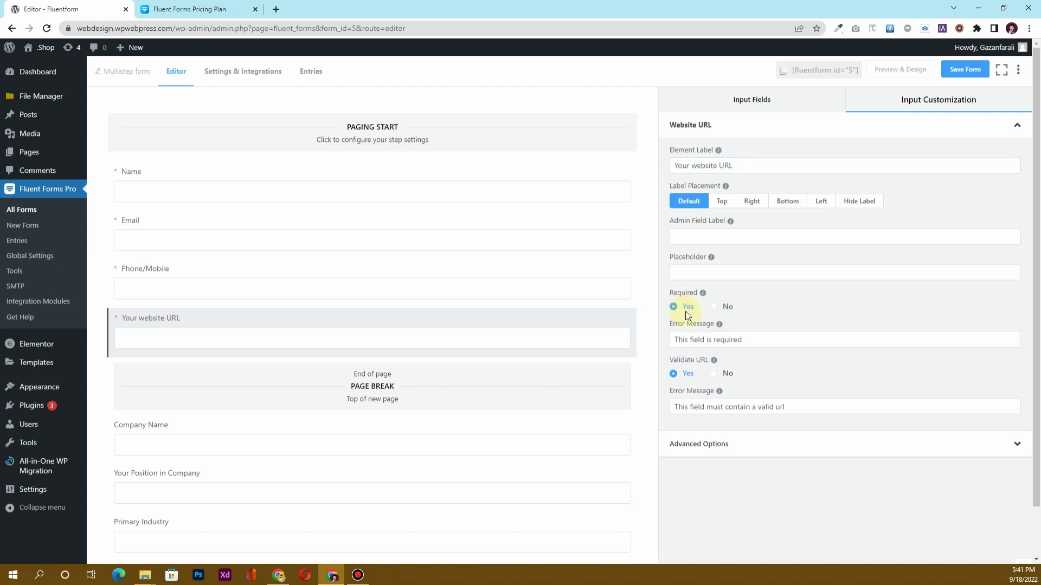
click(965, 75)
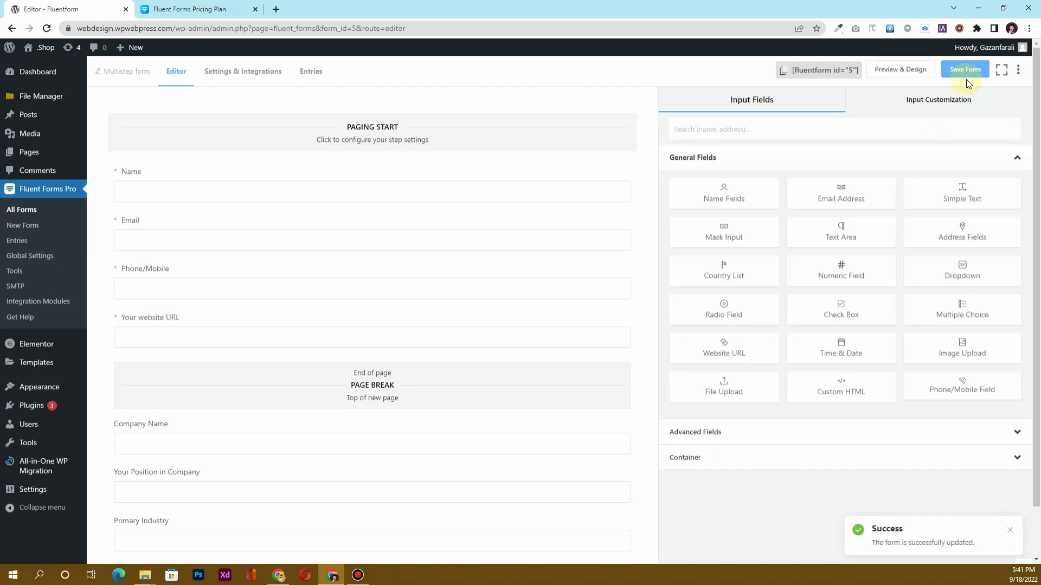
Save the form, open its preview and fill in the first page's name, email, phone and website URL with sample contact data.
click(964, 70)
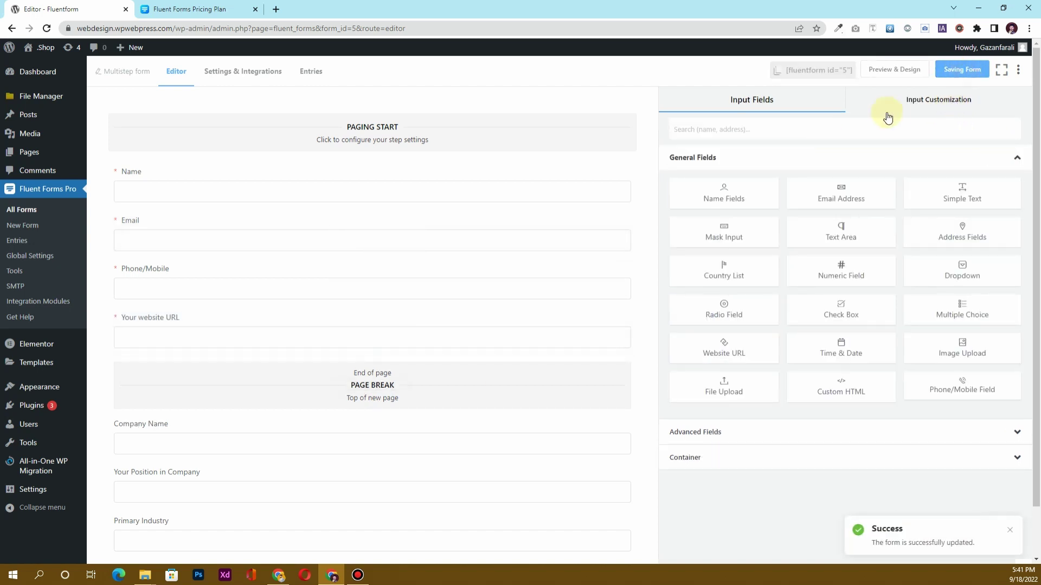
click(901, 69)
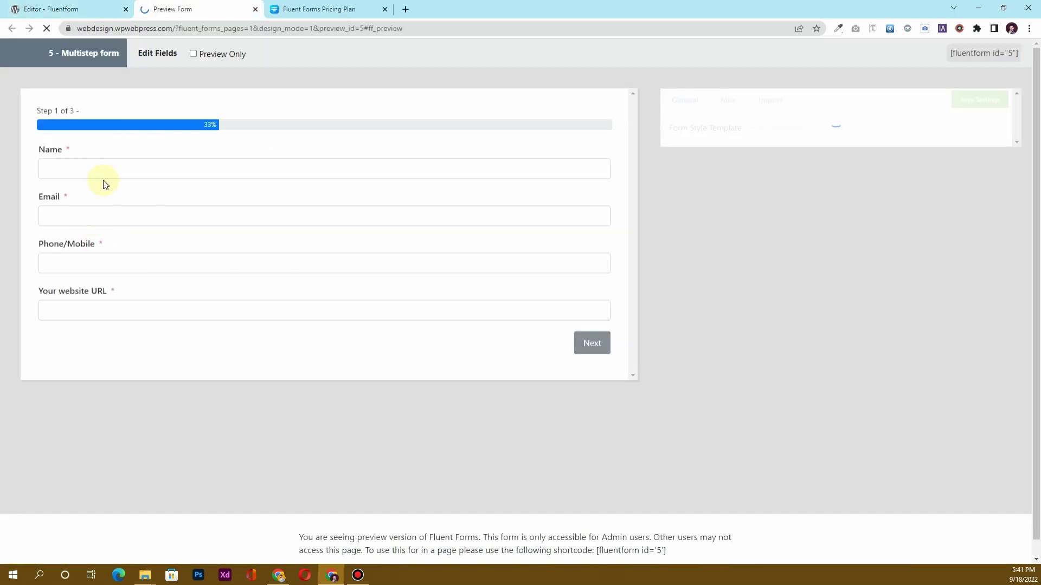
click(132, 160)
click(132, 200)
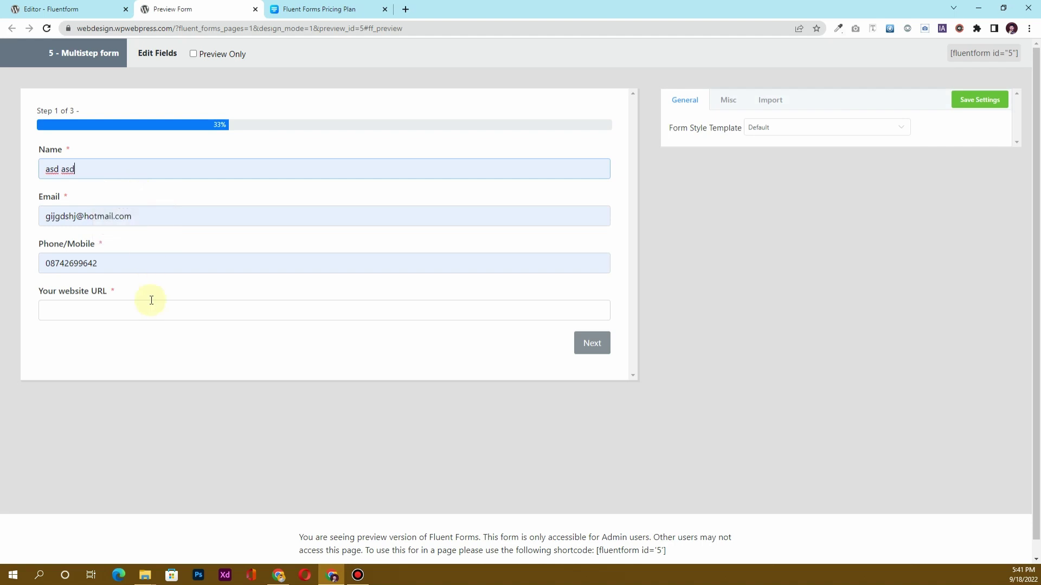
click(151, 302)
click(160, 340)
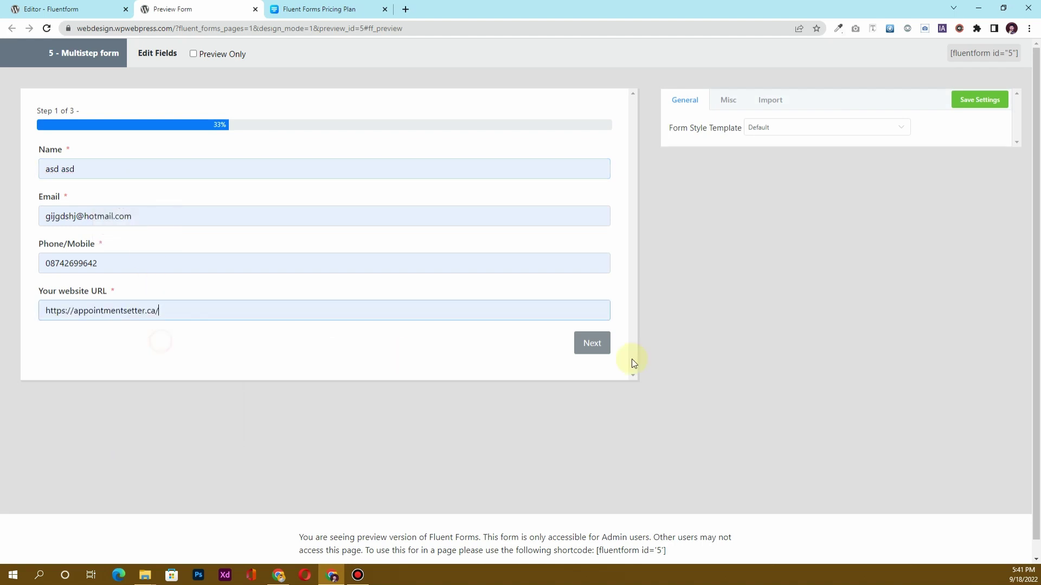
Test the preview's second page with "Soboozy" as company name, position and business size, and "test" as primary industry.
click(599, 344)
click(135, 267)
click(135, 291)
click(217, 312)
click(179, 347)
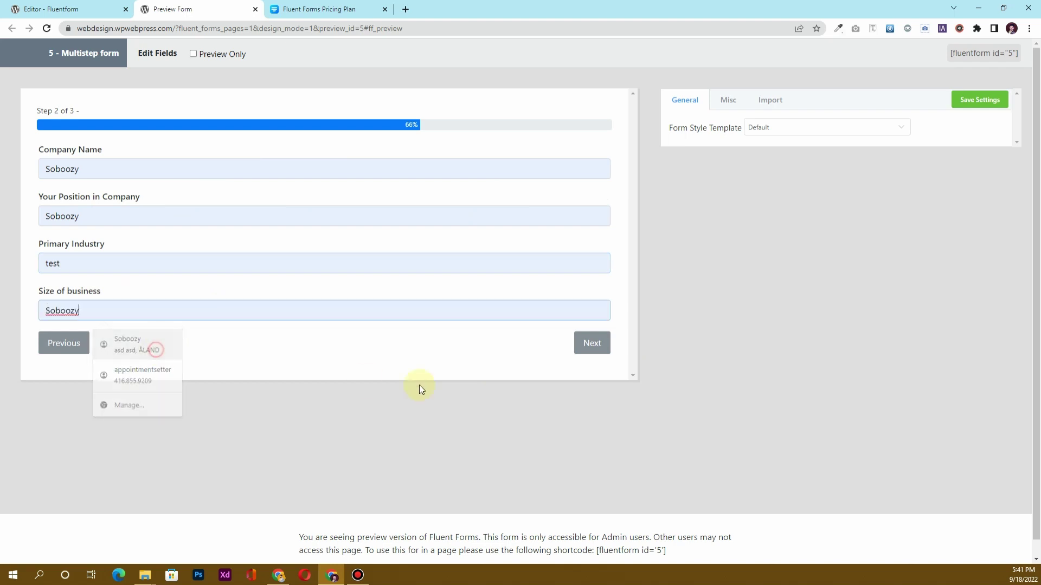
On the preview's third page, enter target size "Soboozy", check both list options, set the start date to "Next month" and describe the campaign as "asdsa".
click(592, 342)
click(151, 211)
click(363, 210)
click(297, 258)
click(132, 304)
click(157, 342)
text(asdsa)
Select "Pre-Qualified Lead Generation", "Database Updating" and "Event Registration" as the required services in the preview.
click(200, 401)
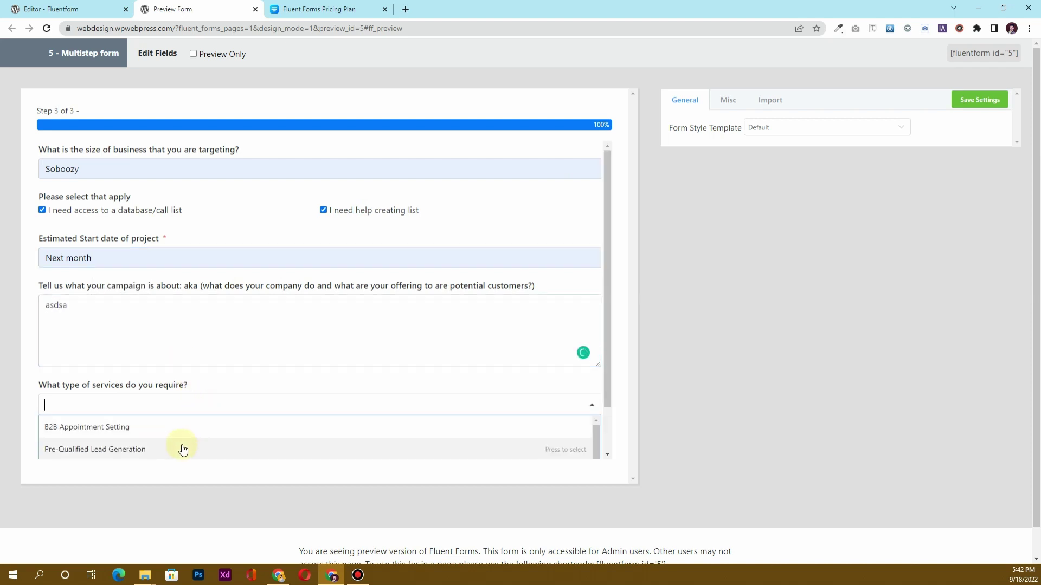
scroll(187, 439, down, 1)
click(187, 439)
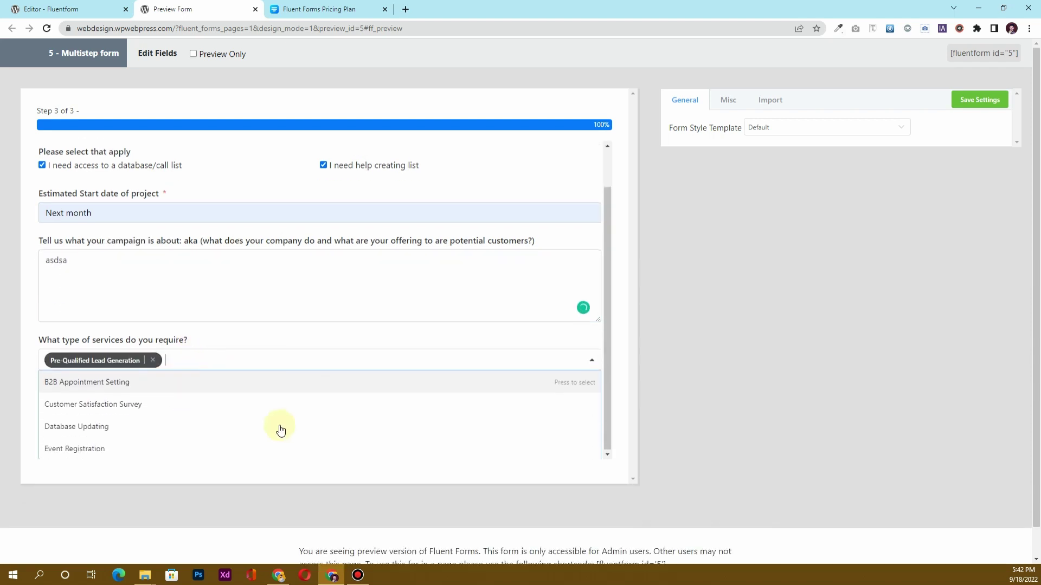
click(174, 426)
click(241, 446)
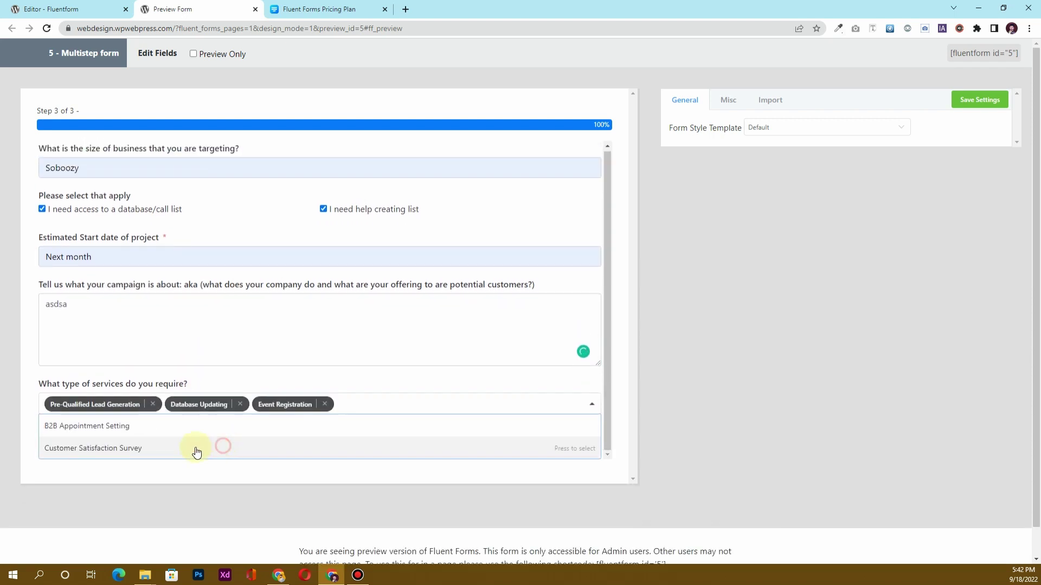
Test the preview's page navigation by going back to the first page and forward to the second, and close the preview.
click(23, 381)
click(90, 434)
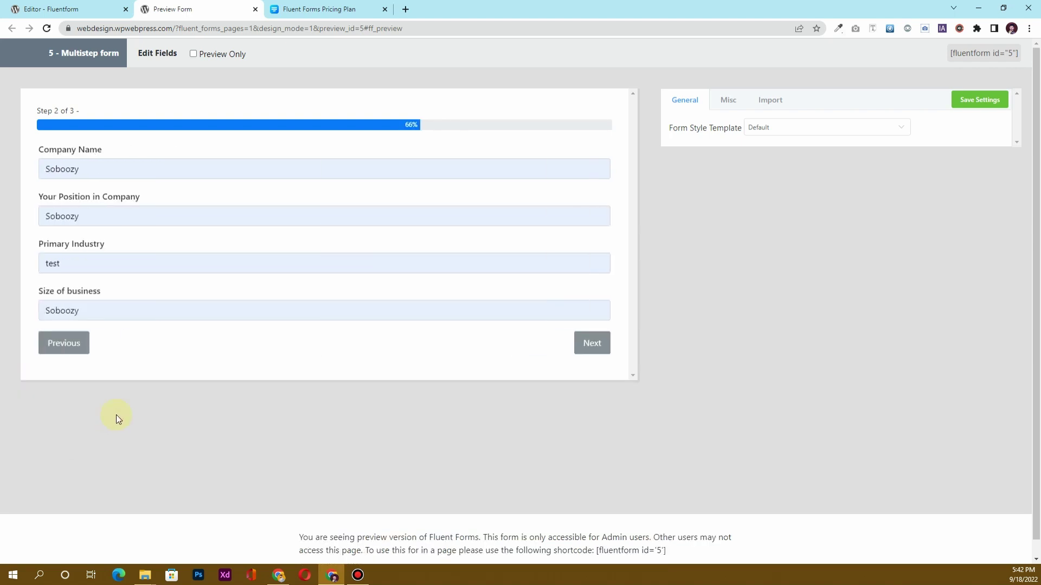
click(77, 343)
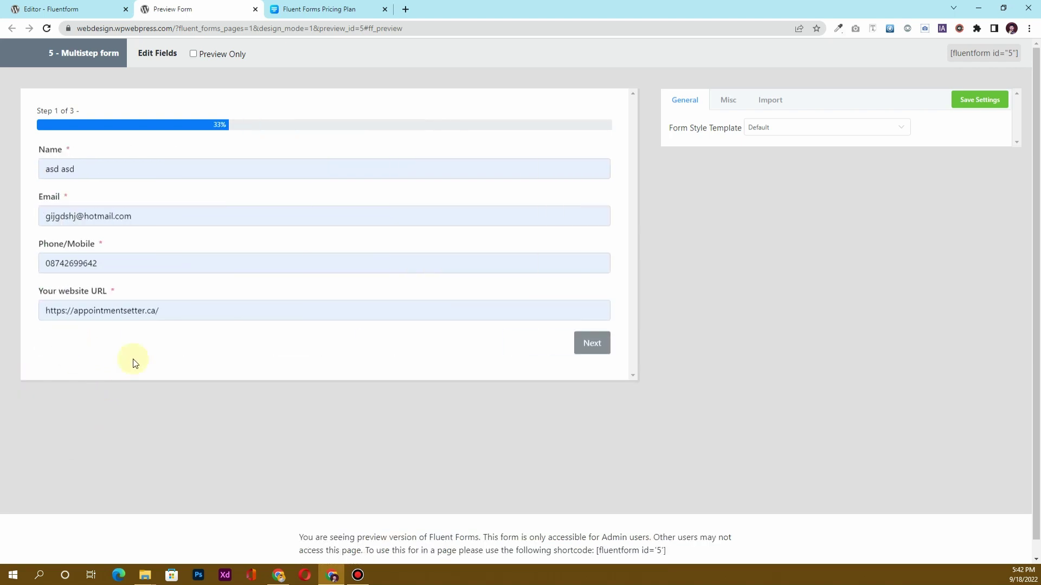
click(592, 343)
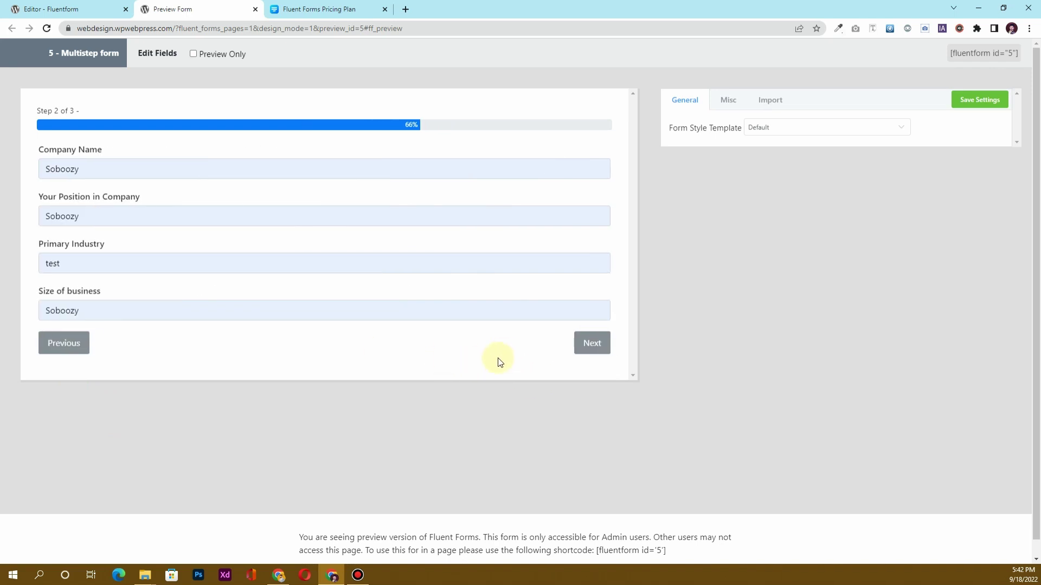
click(255, 9)
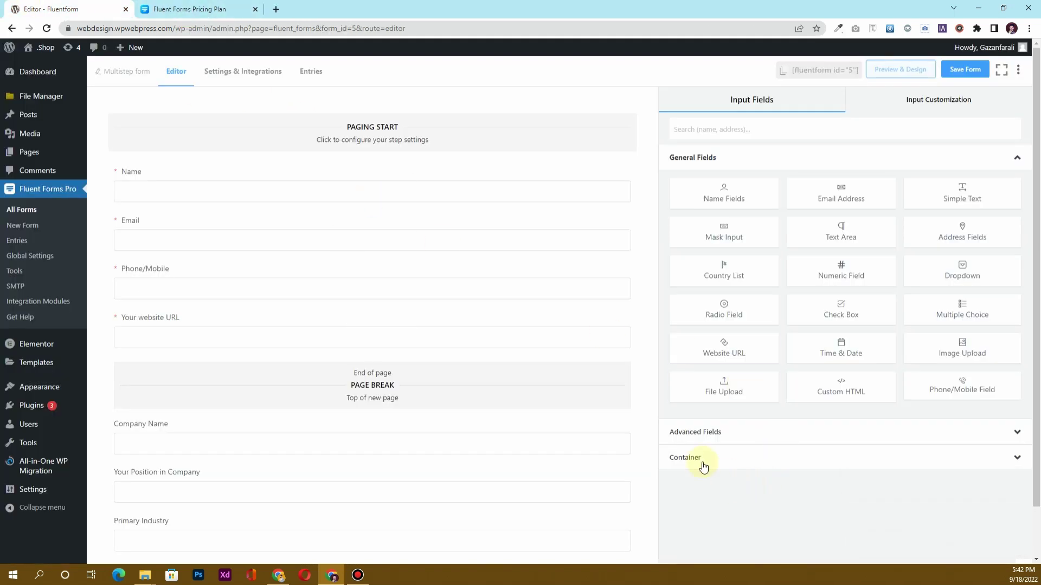
Open the settings of the first page break and of the Paging Start block in the form editor.
click(431, 389)
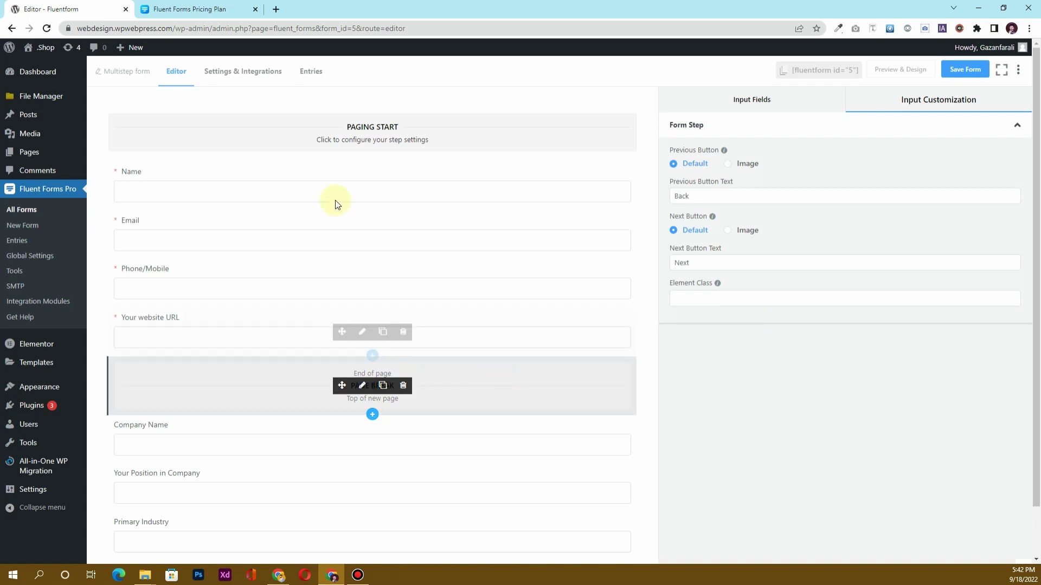
click(251, 146)
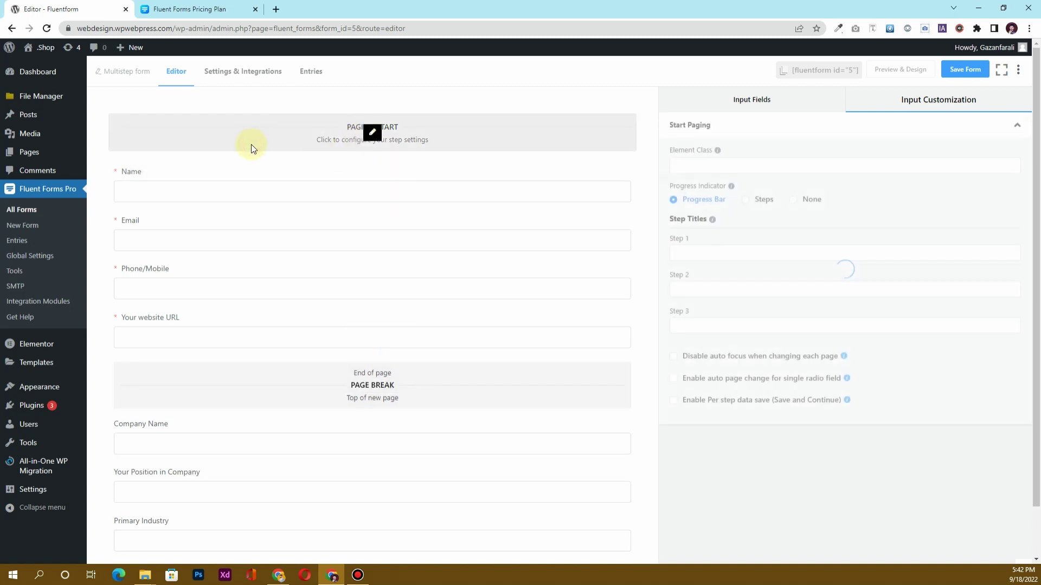